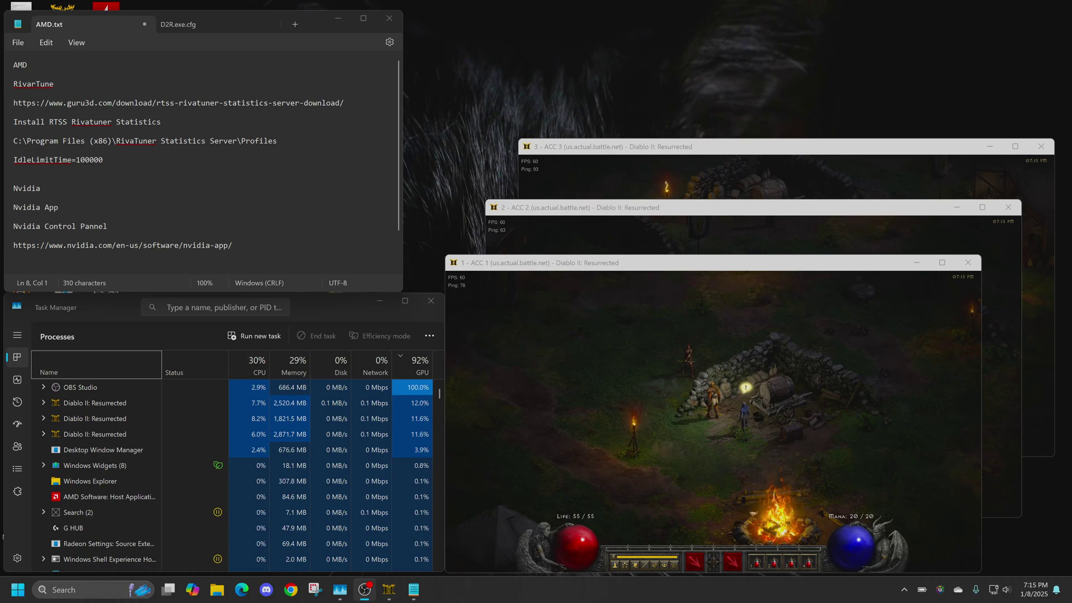
Copy the Guru3D RTSS download link from the Notepad notes
left_click_drag(344, 103, 20, 104)
key("ctrl+c")
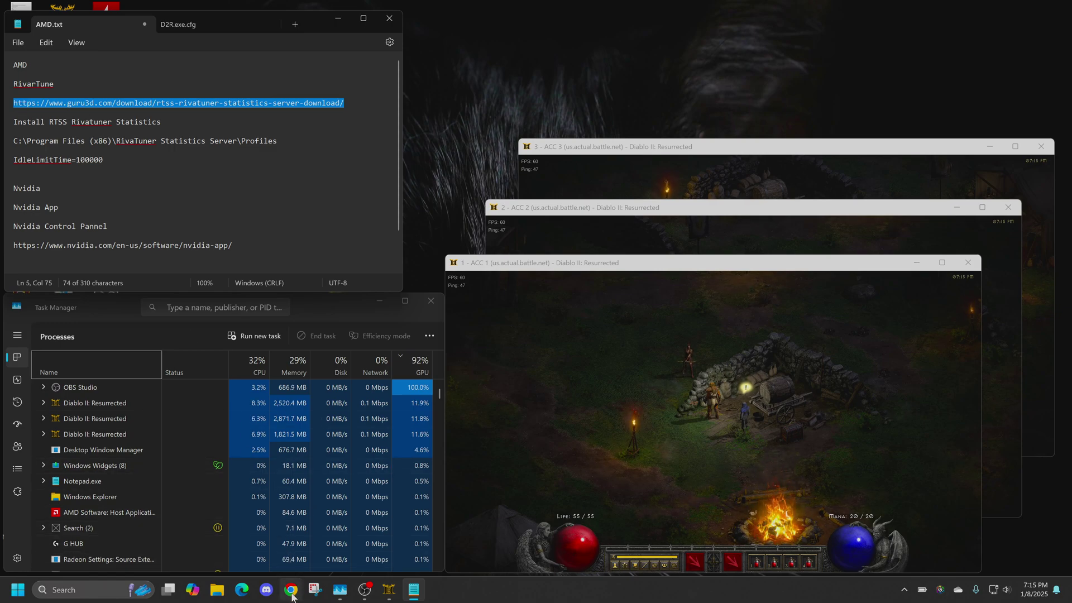
left_click(239, 593)
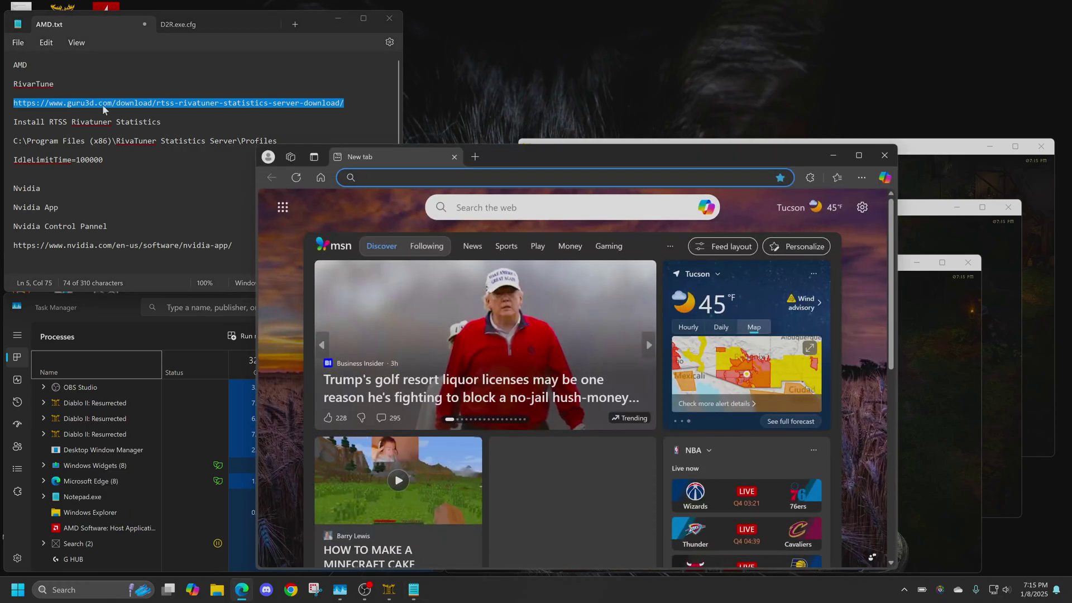
right_click(146, 108)
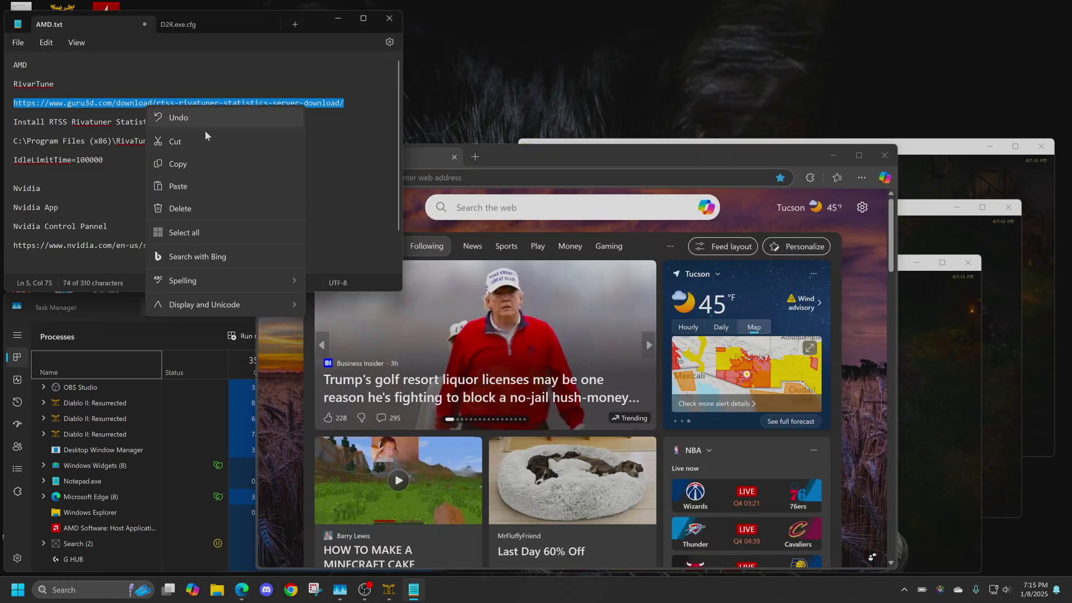
left_click(186, 164)
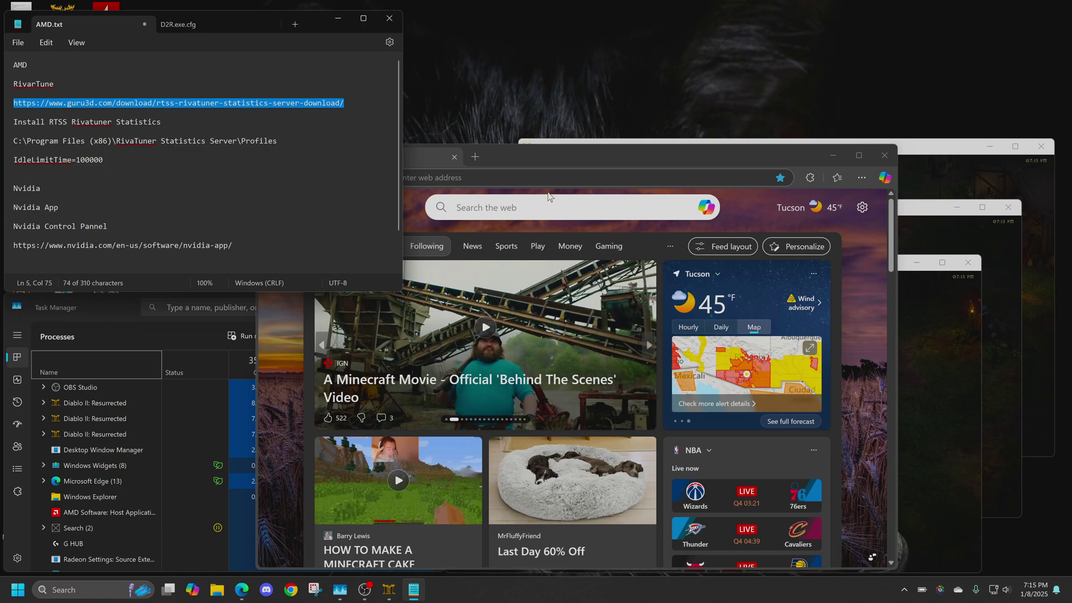
Load the Guru3D RTSS page in Edge and download version 7.3.6 Final
left_click(521, 177)
right_click(521, 177)
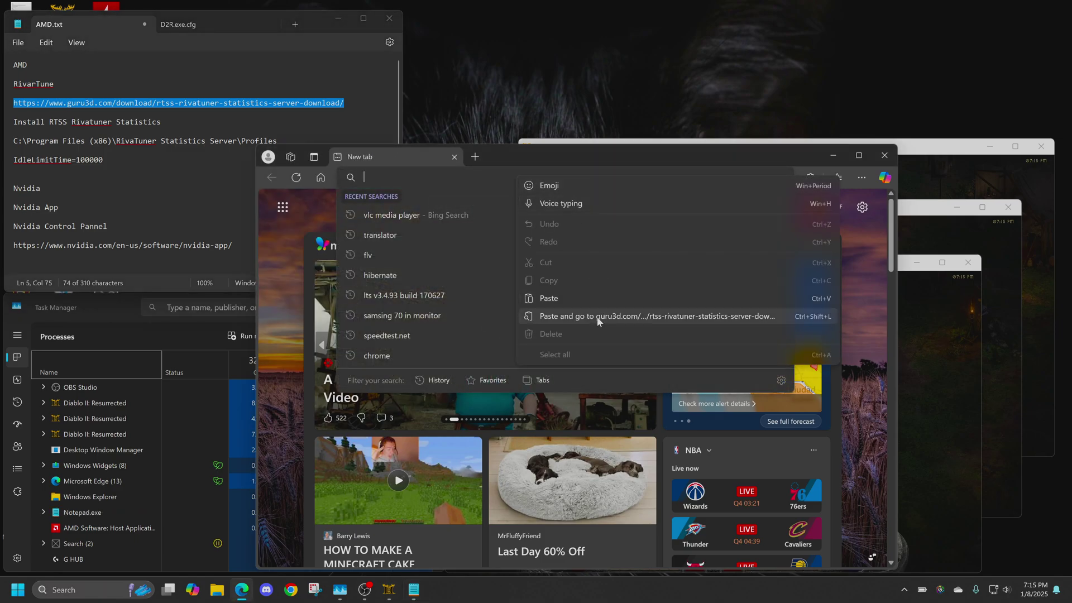
left_click(621, 316)
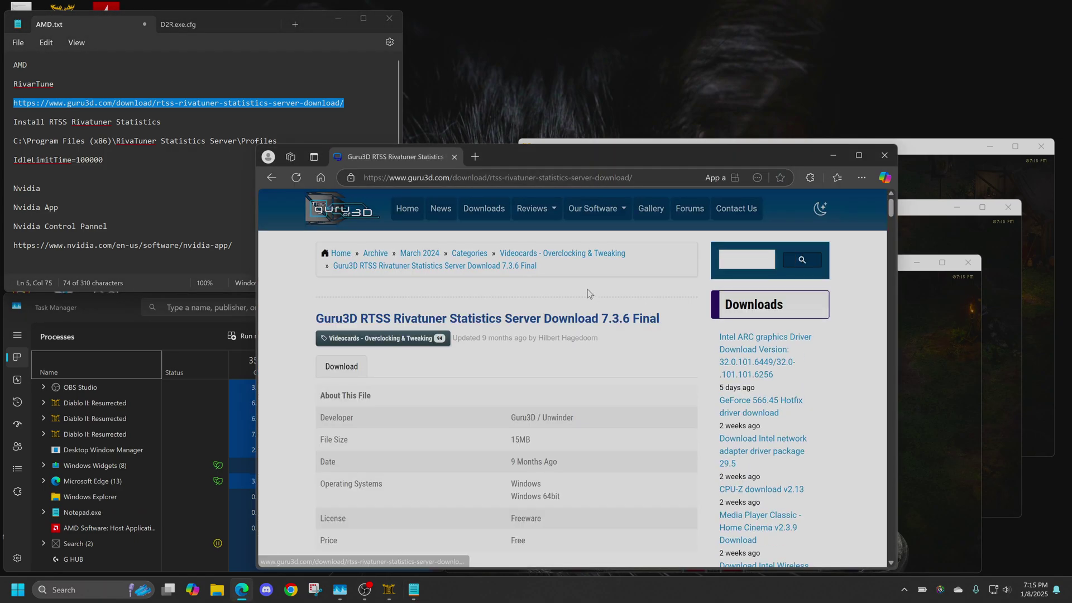
scroll(650, 402, "down", 2)
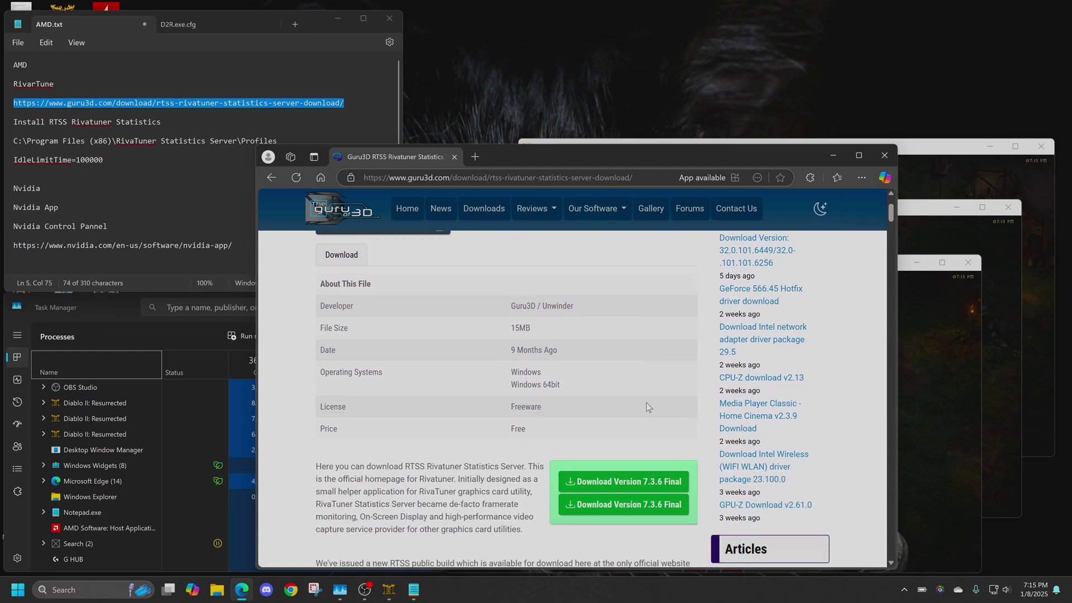
left_click(625, 489)
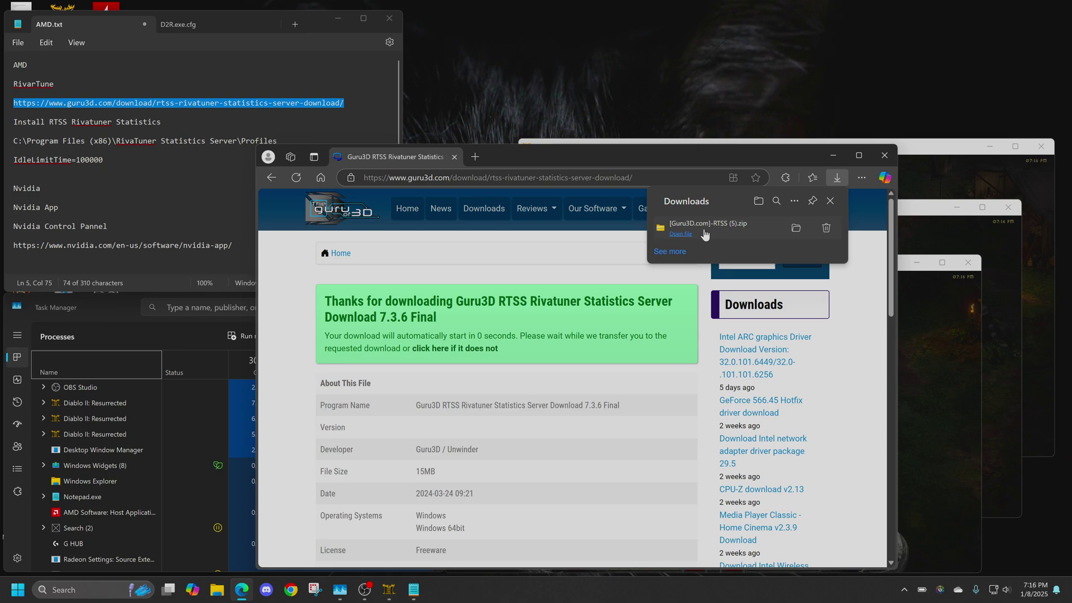
Run RTSSSetup736.exe from the downloaded zip and install RTSS 7.3.6 with English and default folders
left_click(687, 235)
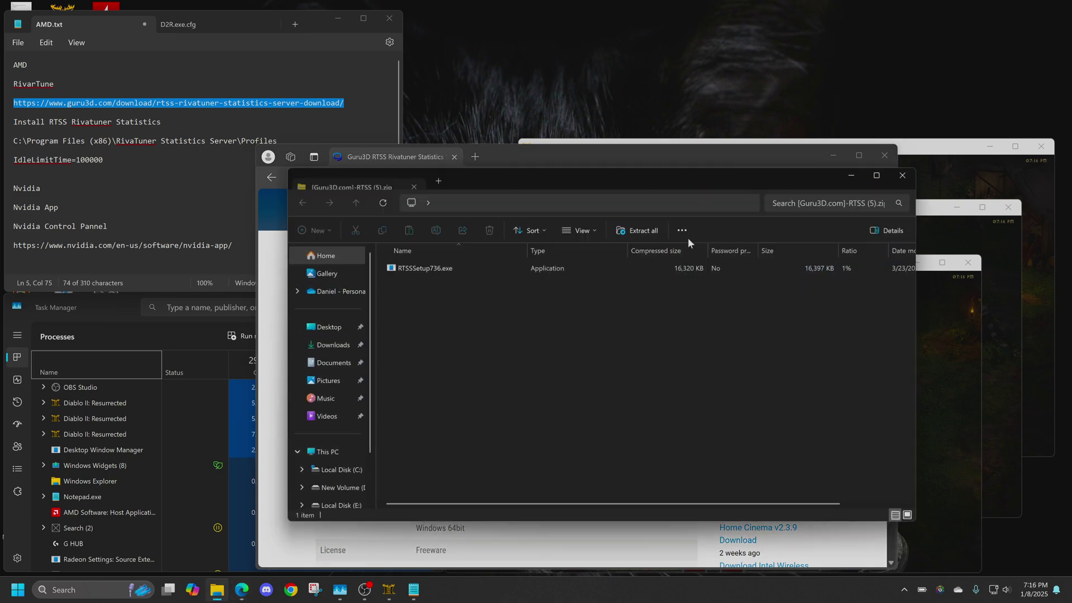
left_click(427, 269)
double_click(428, 270)
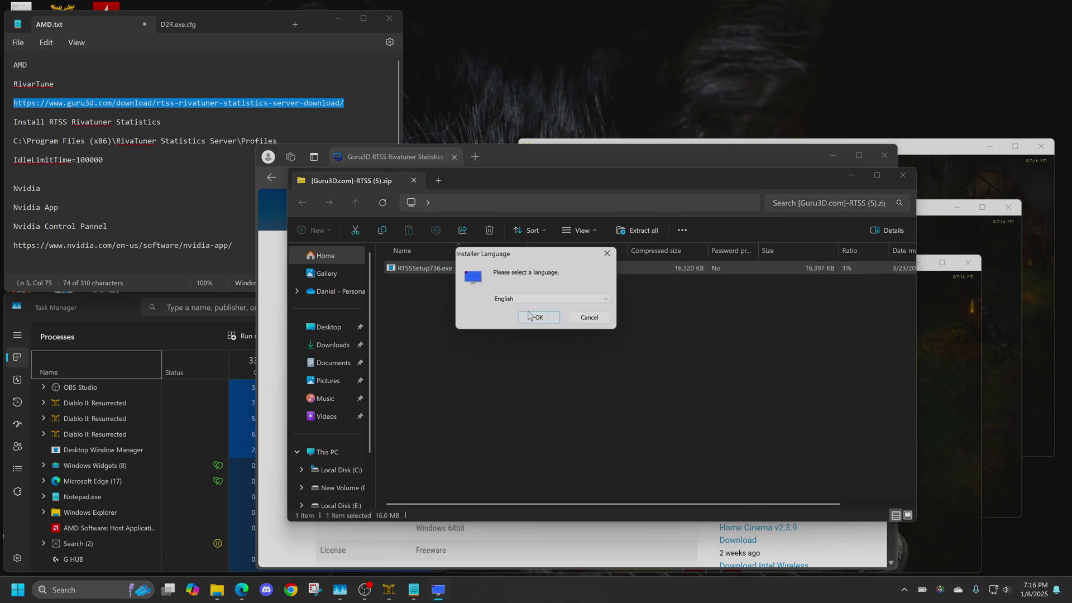
left_click(537, 317)
left_click(595, 379)
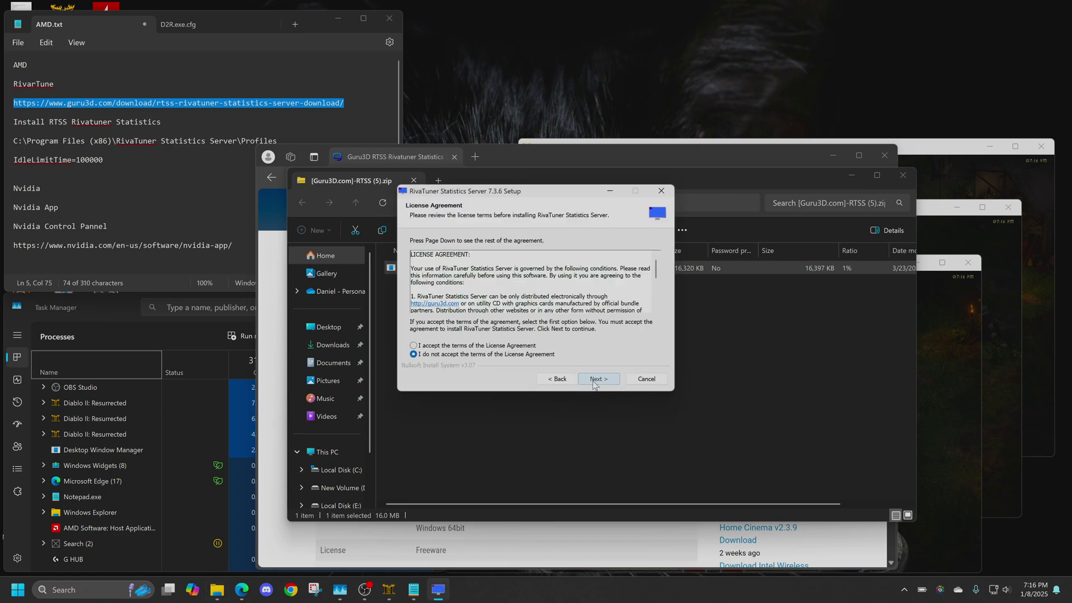
left_click(463, 347)
left_click(607, 381)
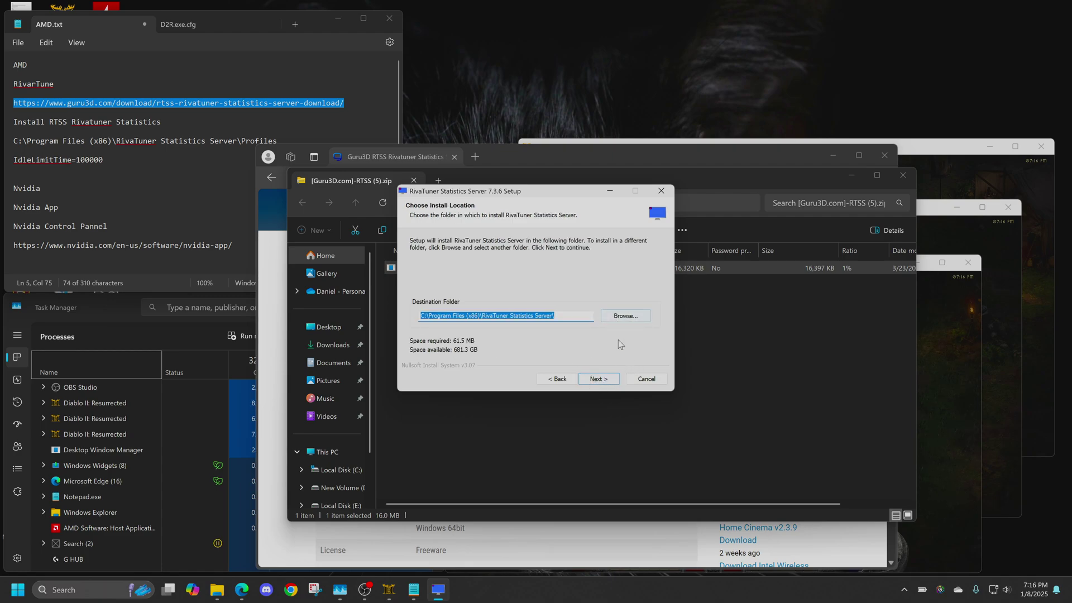
left_click(603, 381)
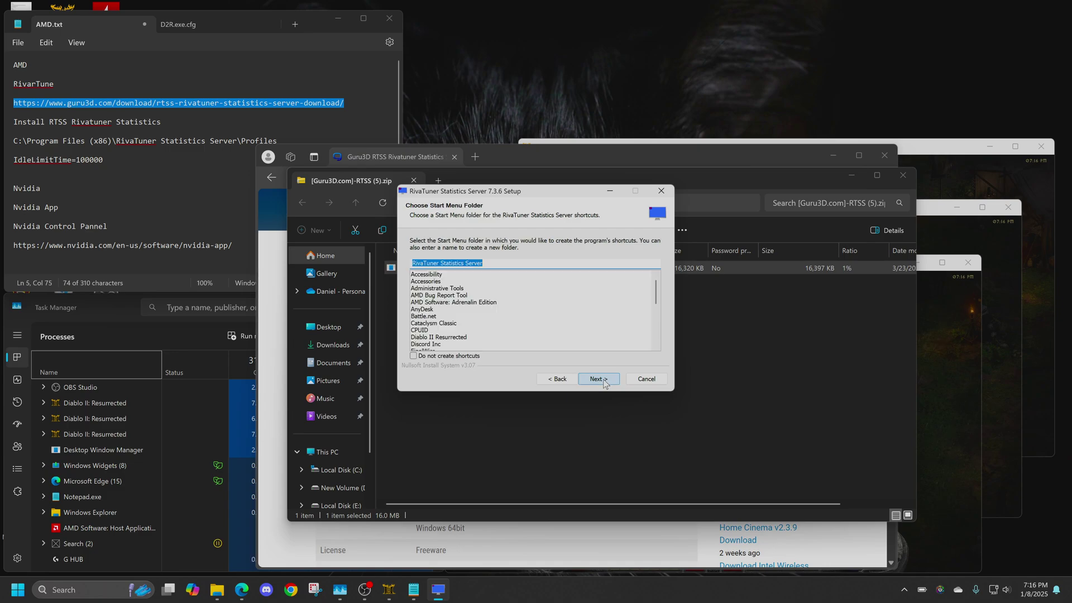
left_click(602, 379)
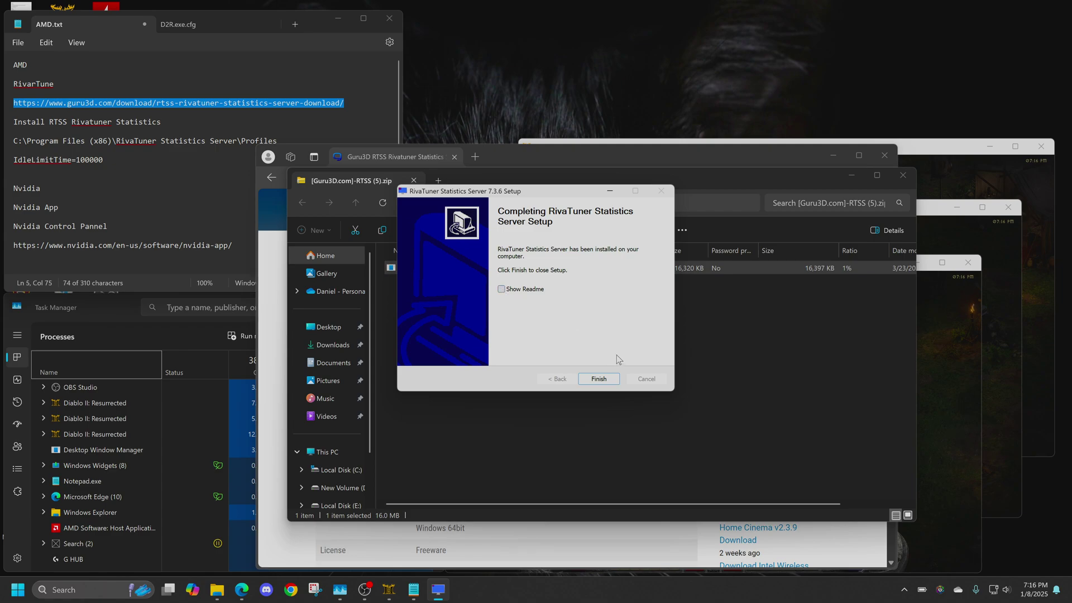
Finish setup and browse to C:\Program Files (x86)\RivaTuner Statistics Server
left_click(602, 381)
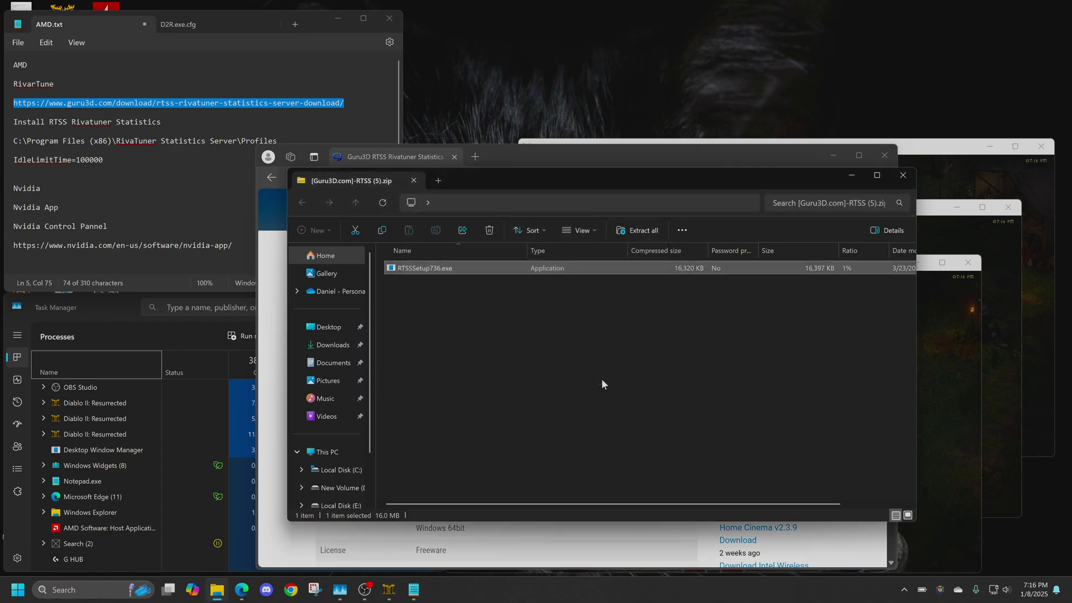
left_click(339, 471)
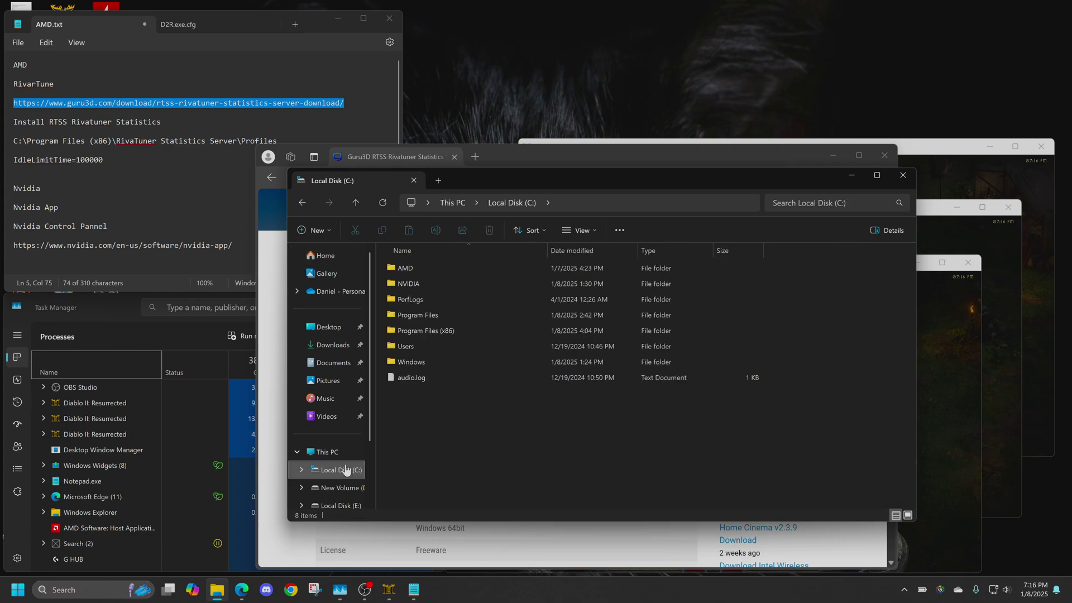
double_click(445, 330)
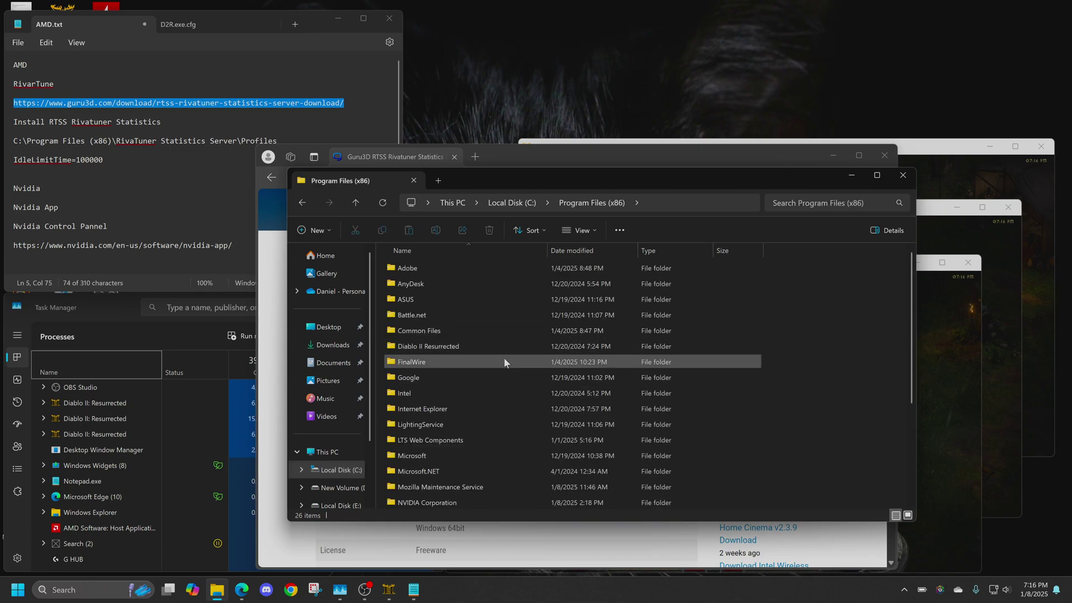
scroll(476, 449, "down", 1)
scroll(473, 460, "down", 1)
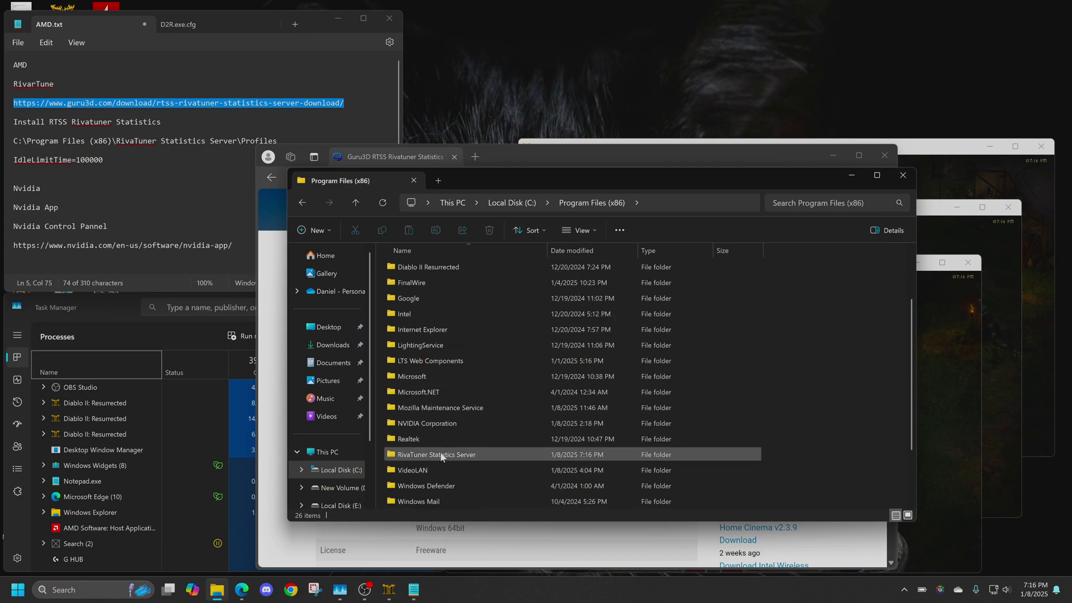
double_click(443, 456)
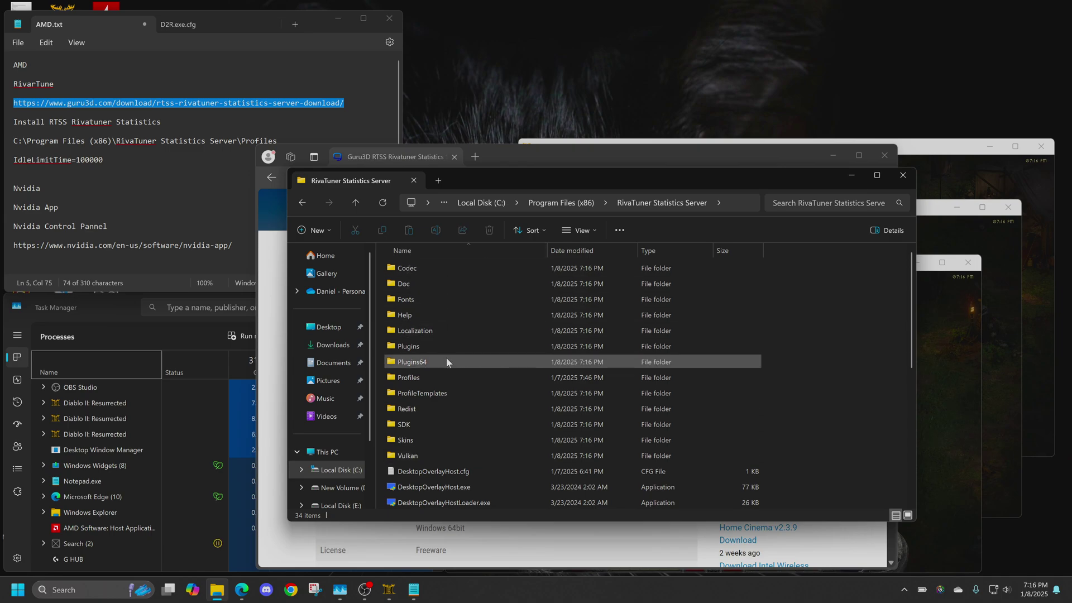
Locate the D2R.exe.cfg template in the ProfileTemplates folder
double_click(444, 394)
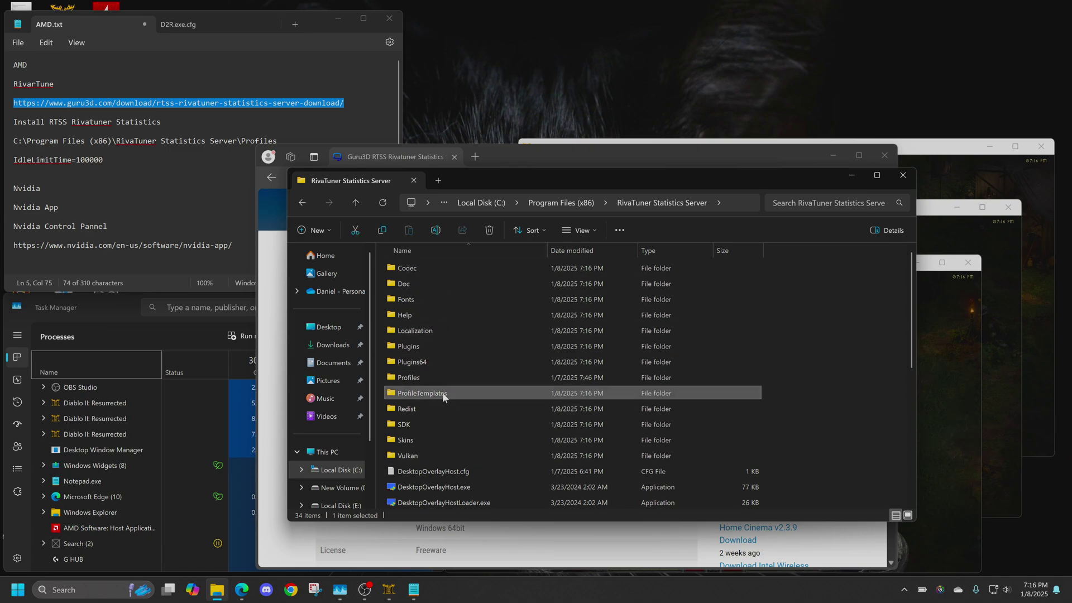
scroll(486, 384, "down", 18)
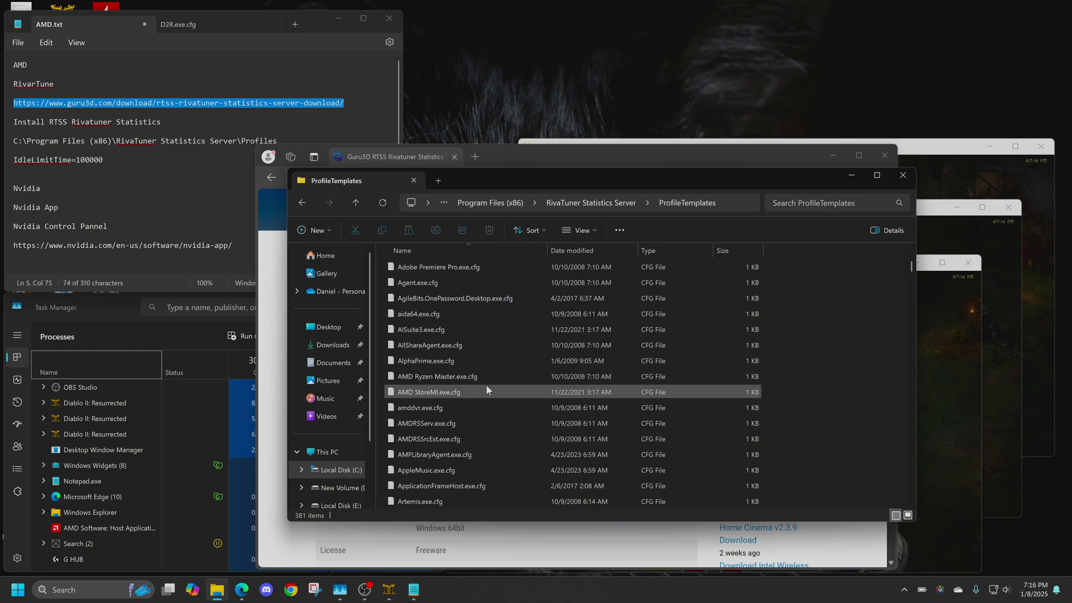
scroll(486, 384, "down", 3)
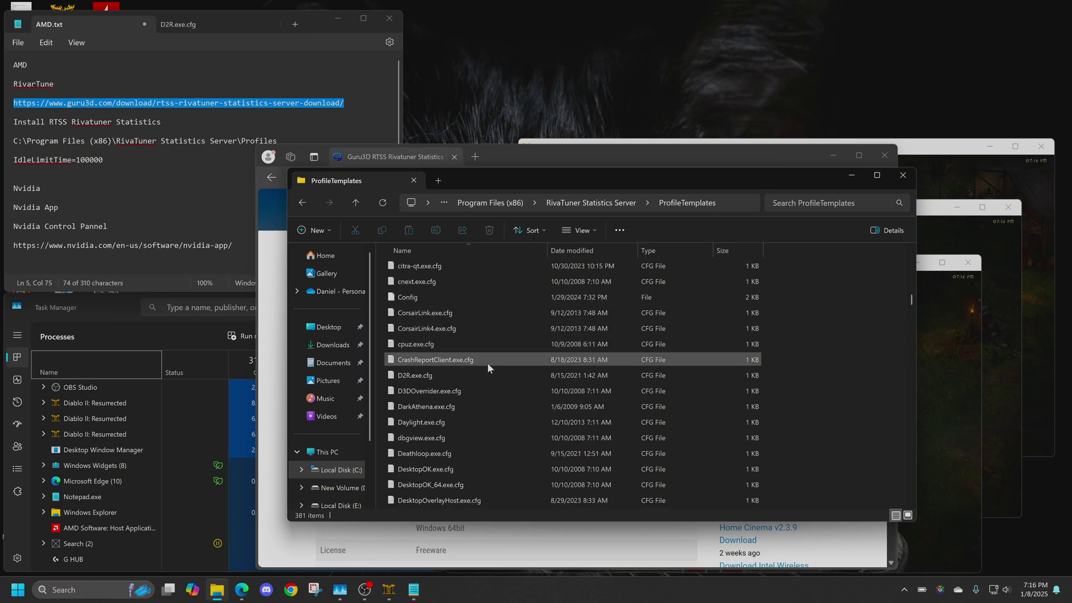
scroll(509, 303, "down", 2)
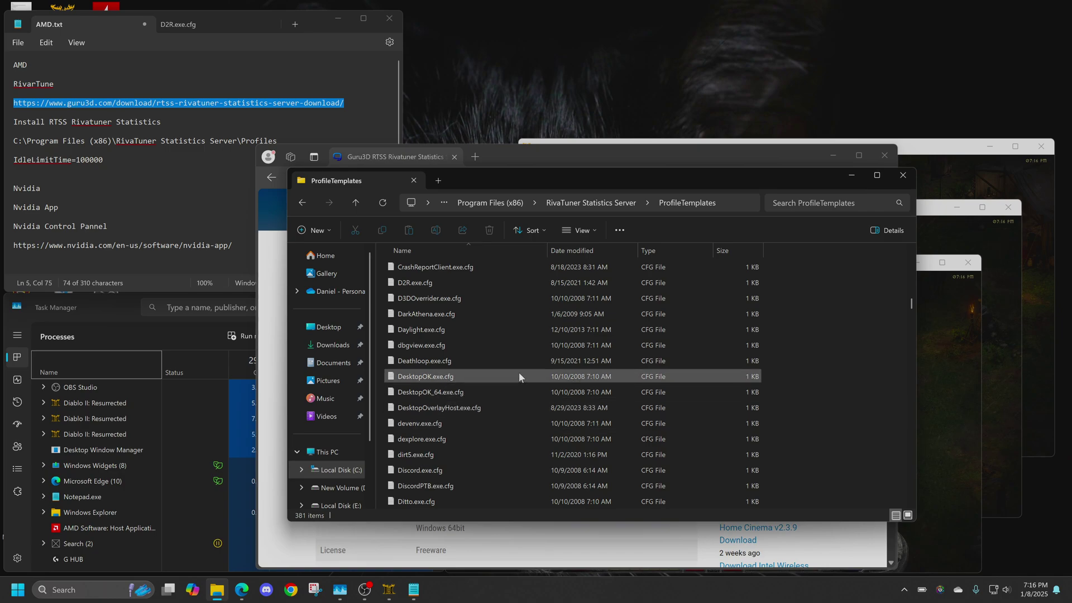
left_click(403, 285)
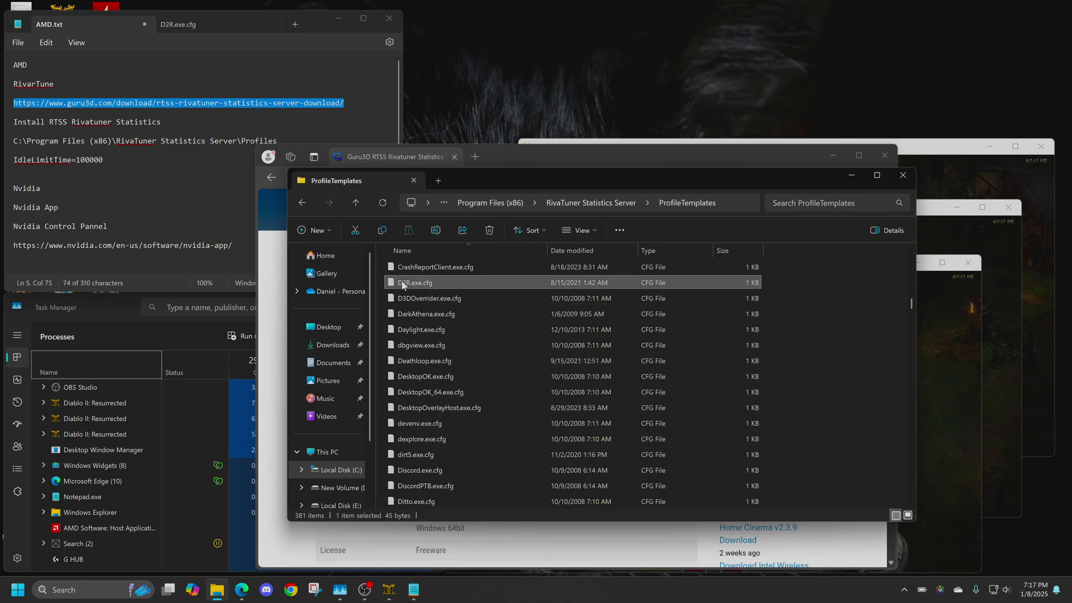
Check the Profiles folder, then return to the program folder and scroll to RTSS.exe
left_click(303, 203)
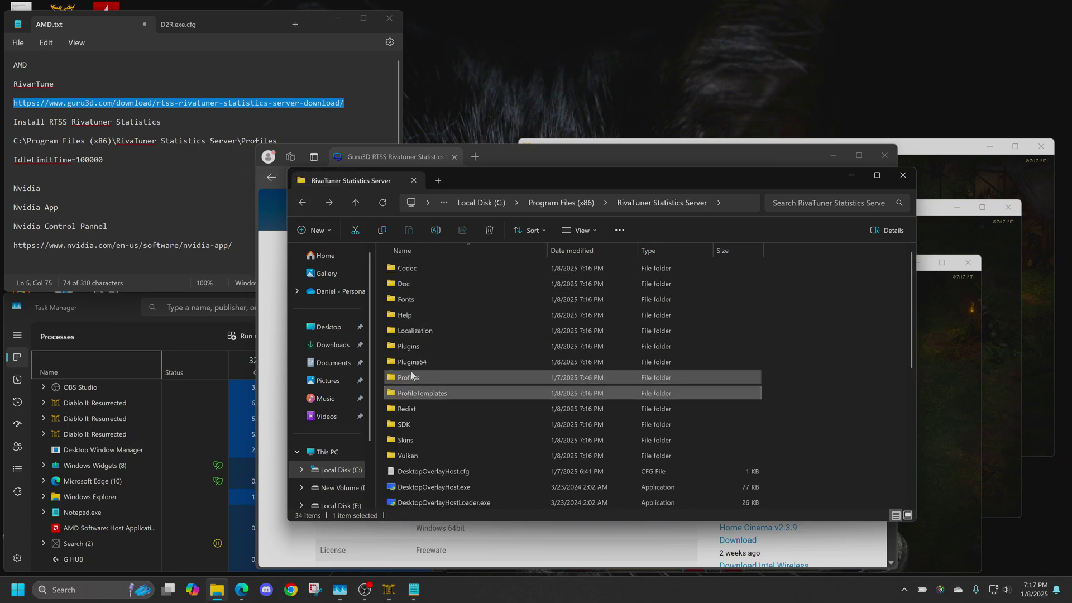
double_click(413, 376)
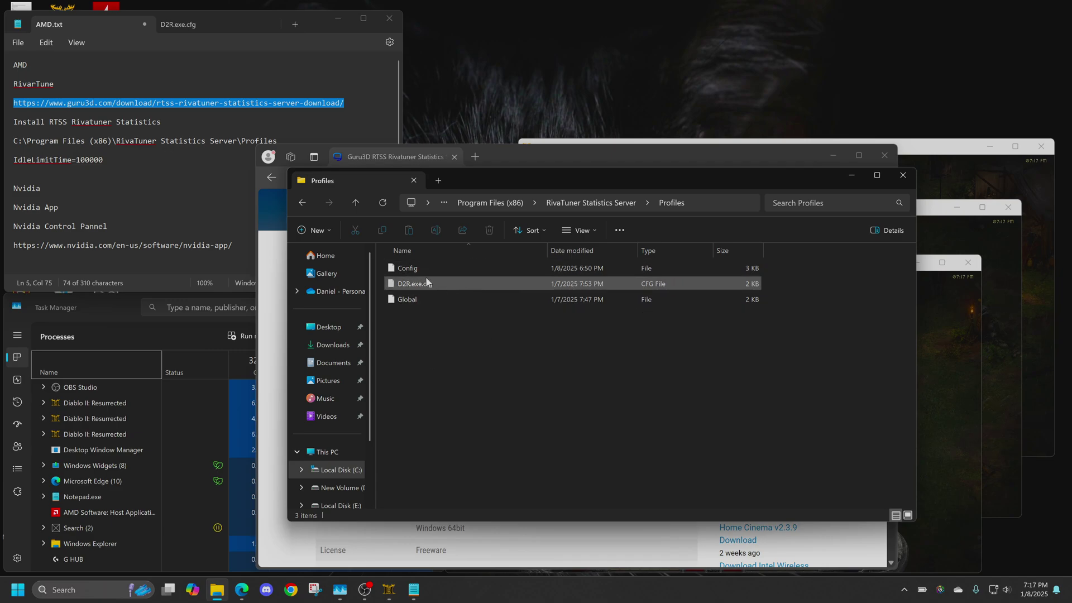
left_click(303, 203)
scroll(506, 425, "down", 1)
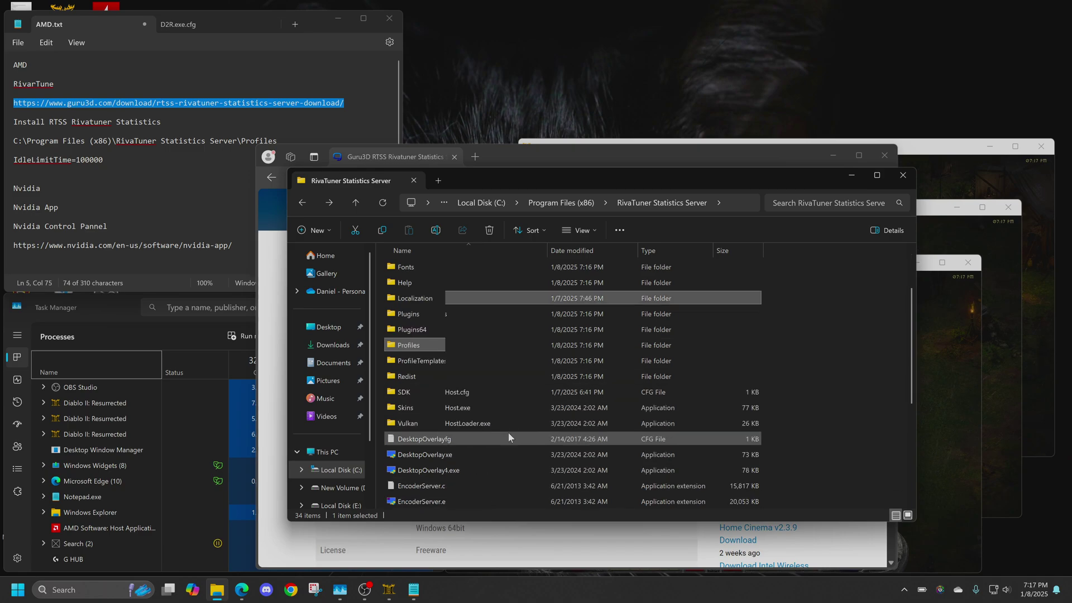
scroll(503, 440, "down", 5)
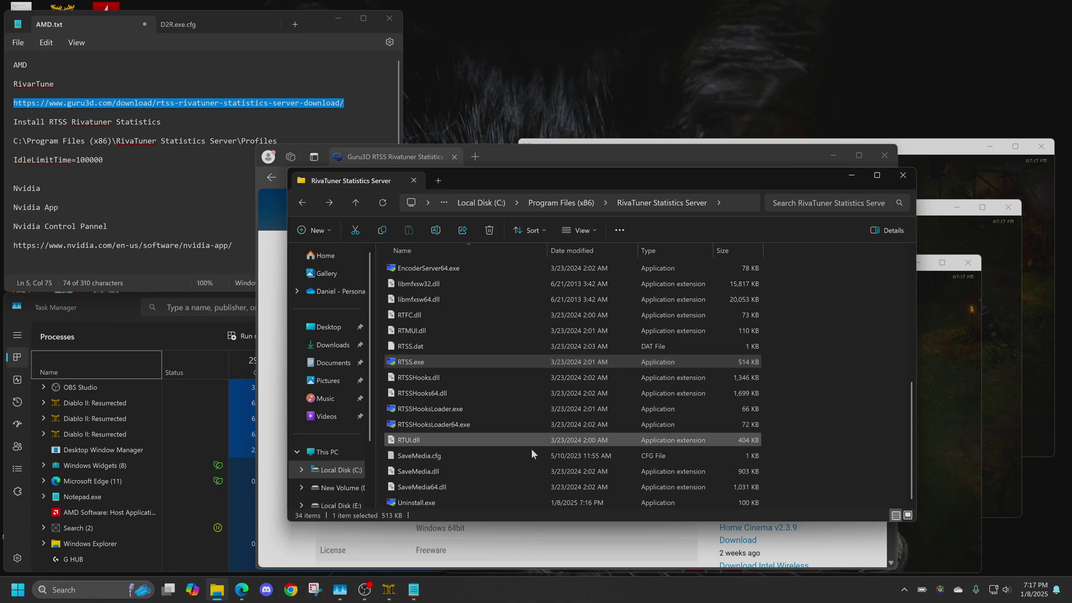
Start RivaTuner Statistics Server from RTSS.exe, then close it from its tray icon
right_click(421, 363)
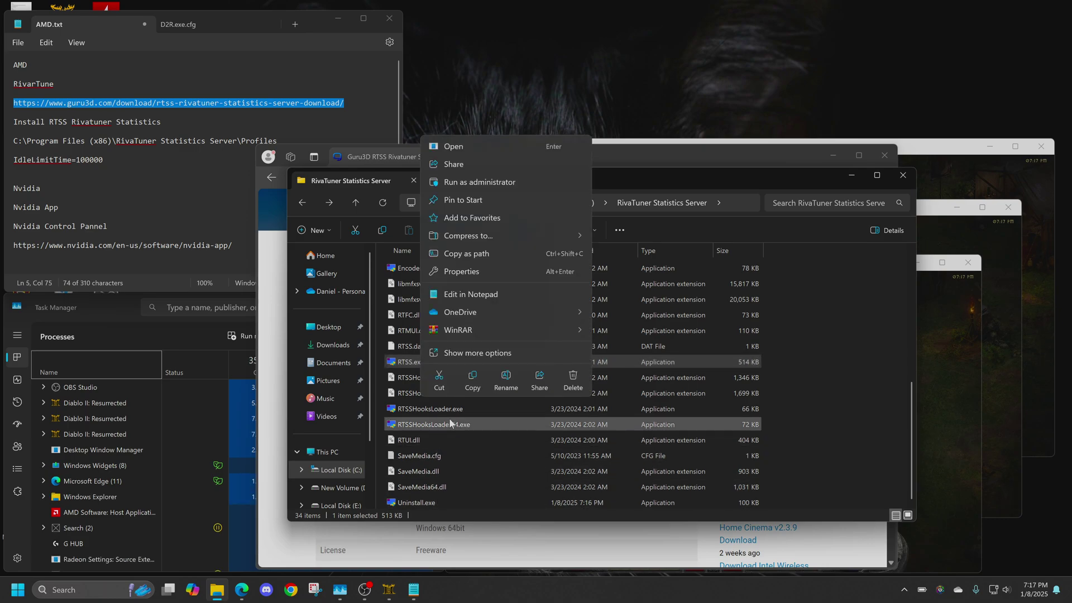
left_click(856, 389)
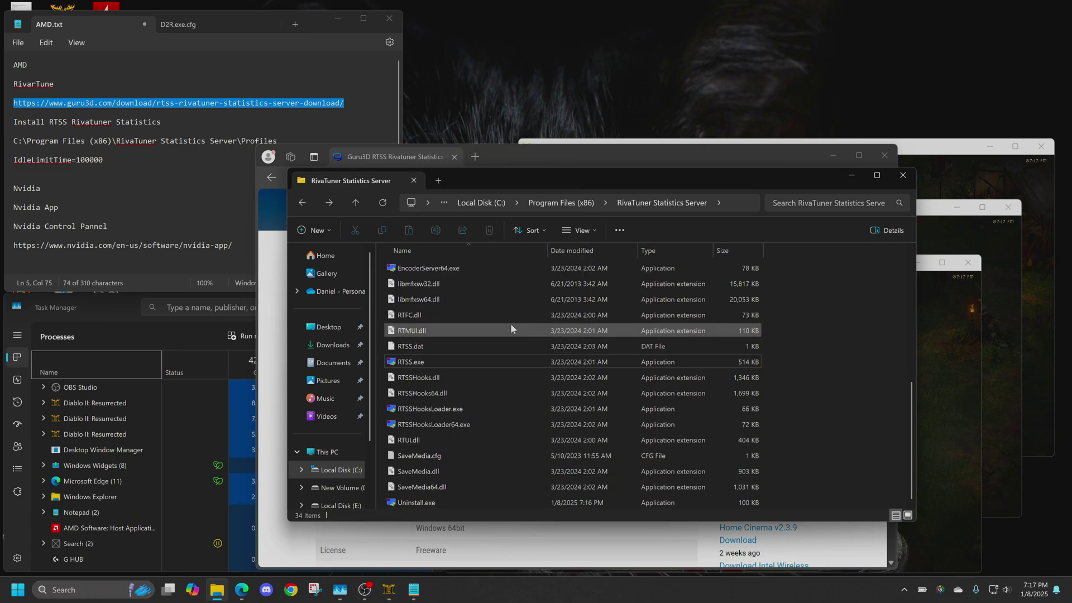
left_click(413, 362)
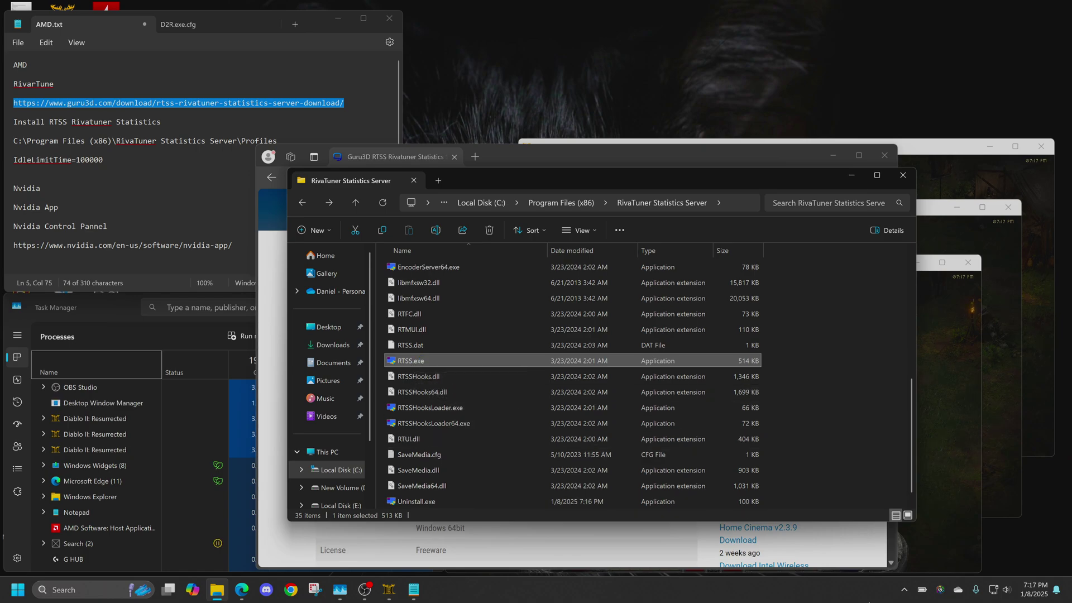
left_click(905, 590)
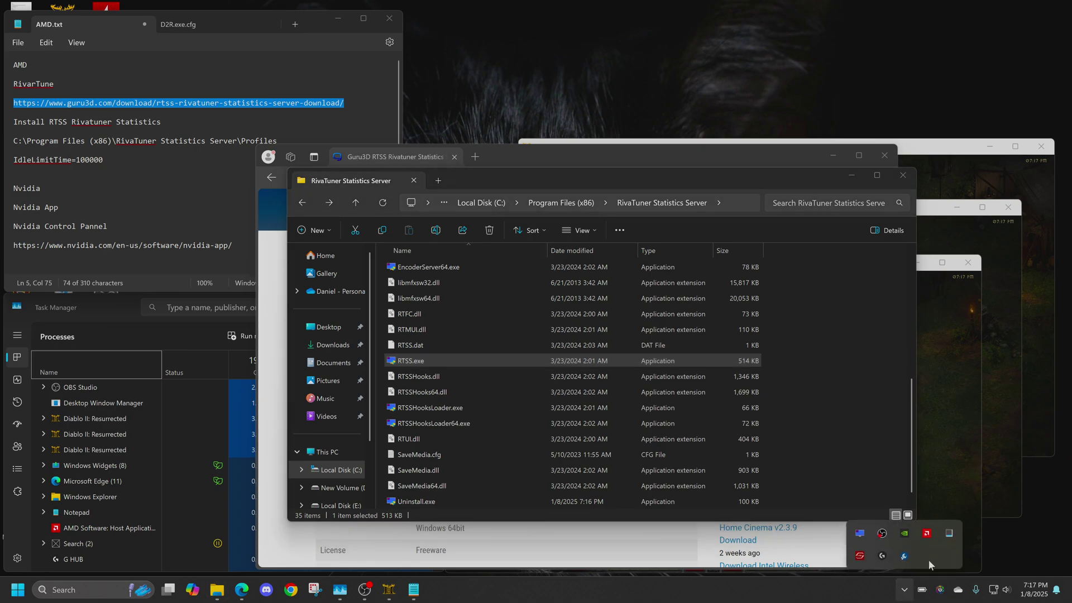
right_click(861, 537)
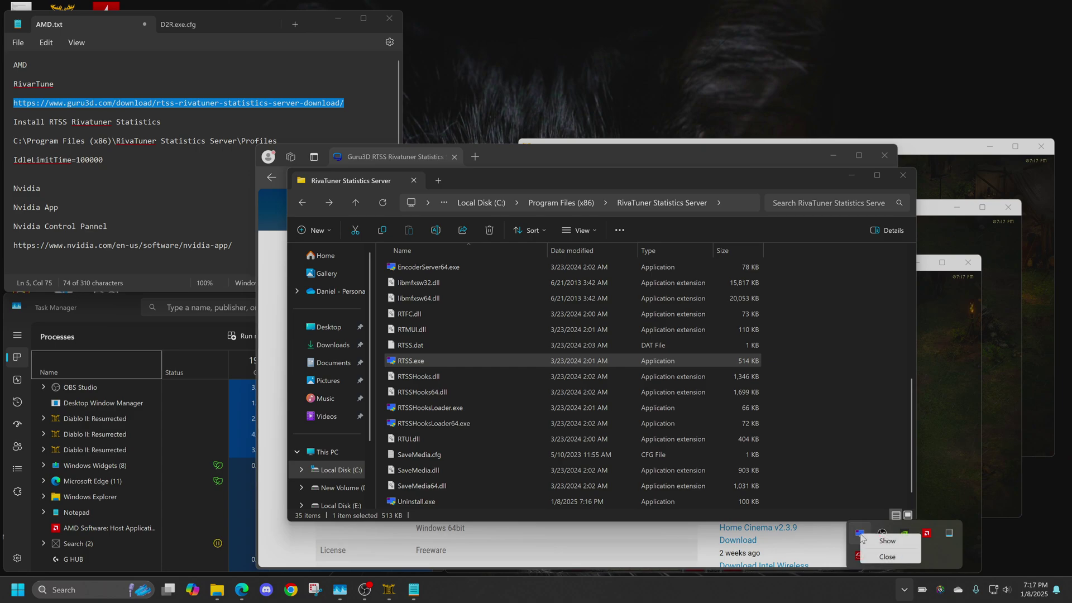
left_click(886, 557)
Open the Profiles folder containing Config, D2R.exe.cfg and Global
scroll(444, 335, "up", 4)
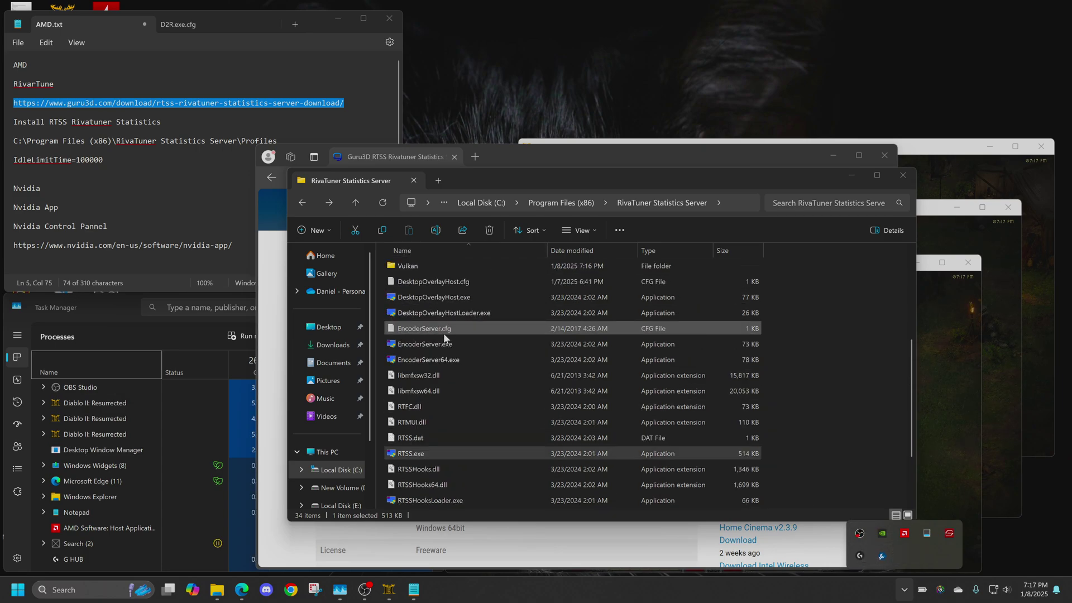
scroll(444, 333, "up", 1)
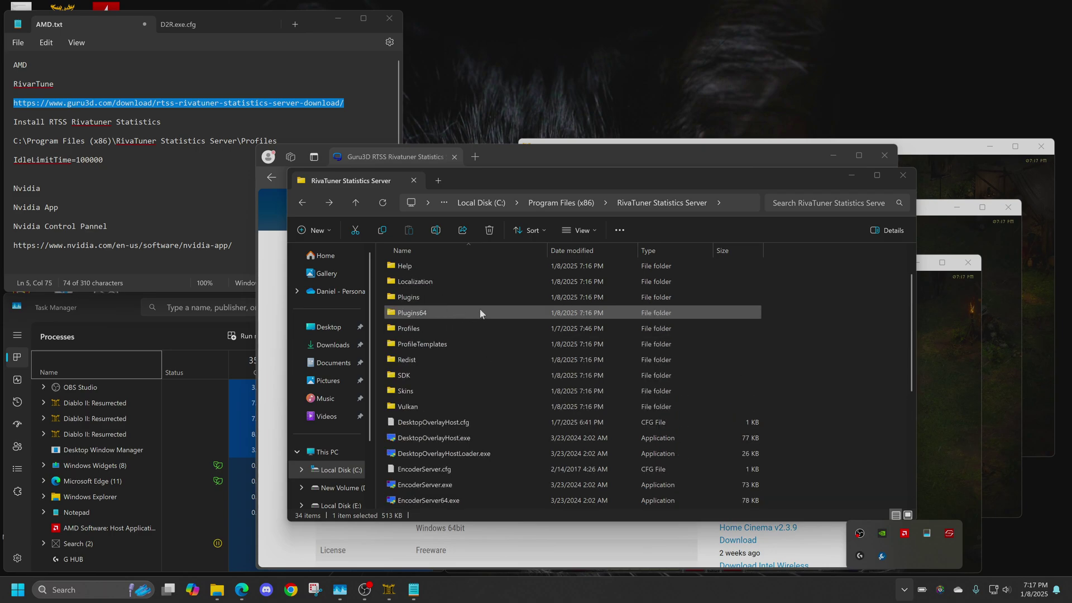
left_click(420, 330)
double_click(419, 331)
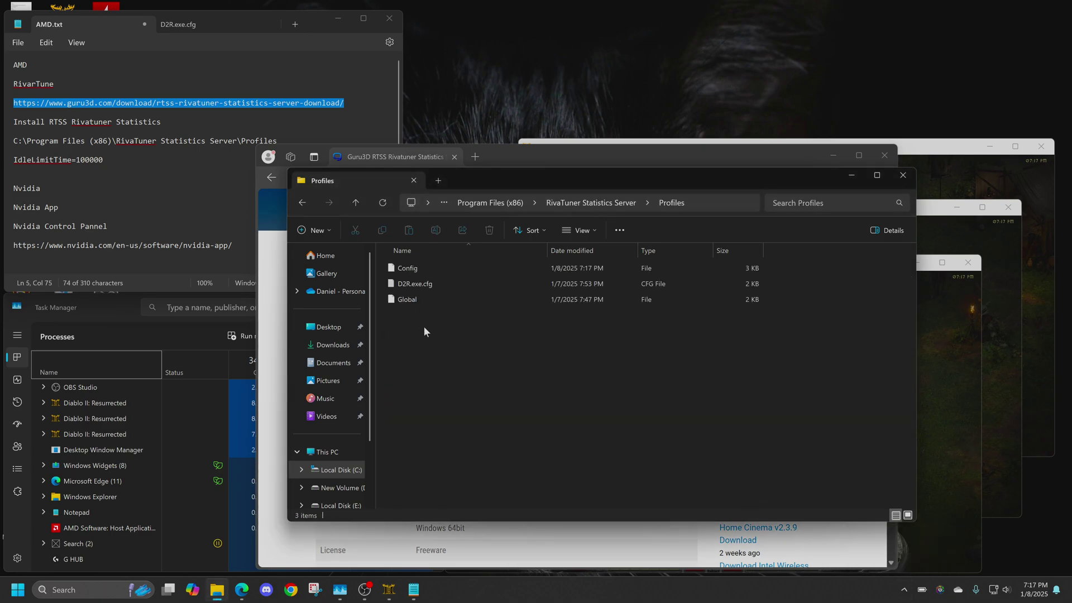
Open D2R.exe.cfg in Notepad and scroll to its [Framerate] section showing IdleLimitTime=100000
right_click(415, 285)
right_click(405, 285)
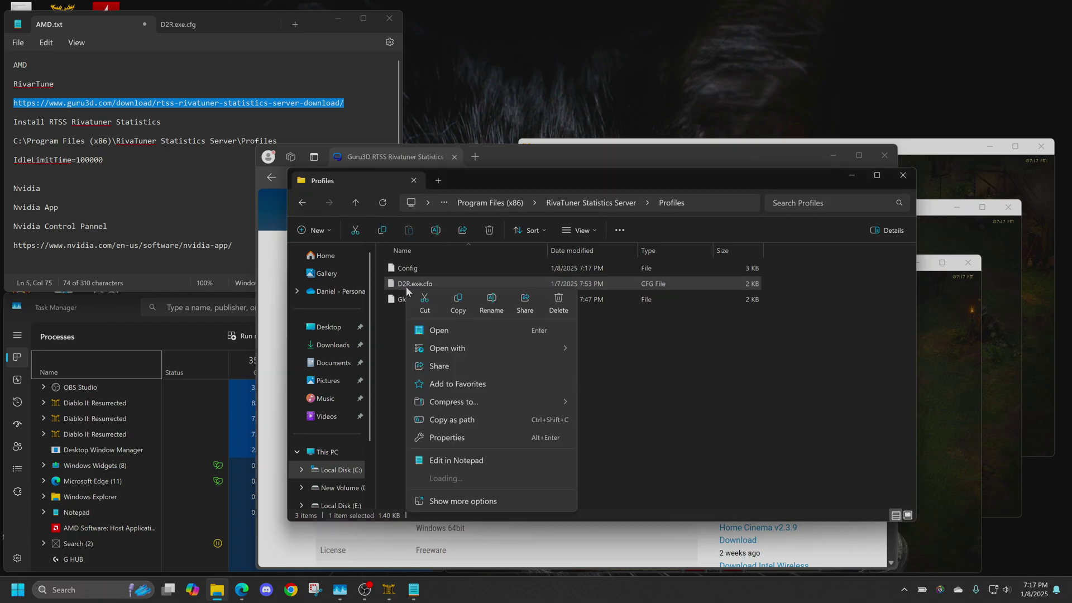
mouse_move(467, 350)
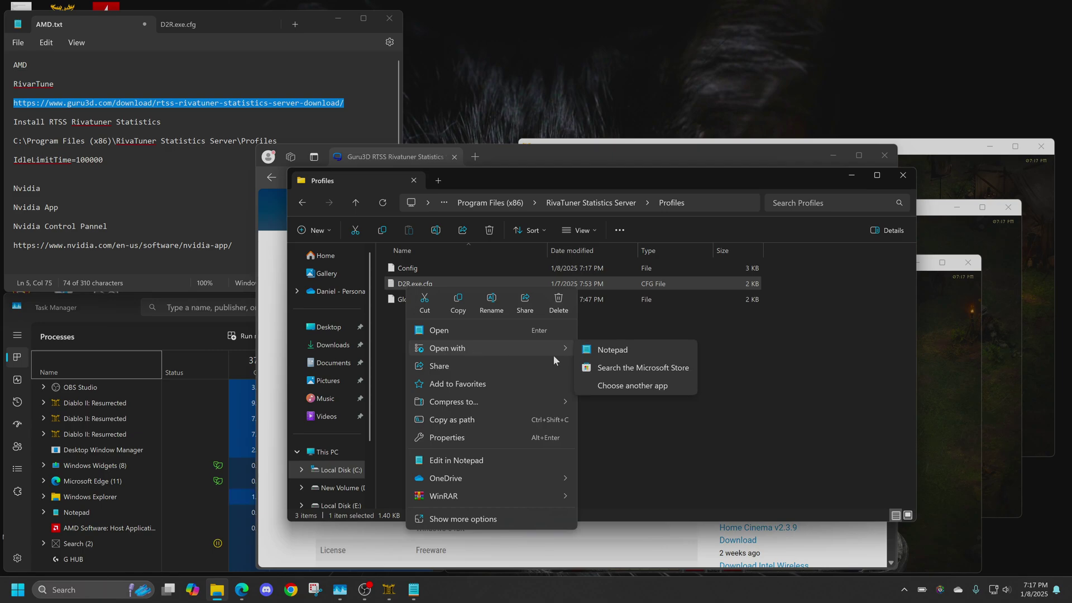
left_click(613, 351)
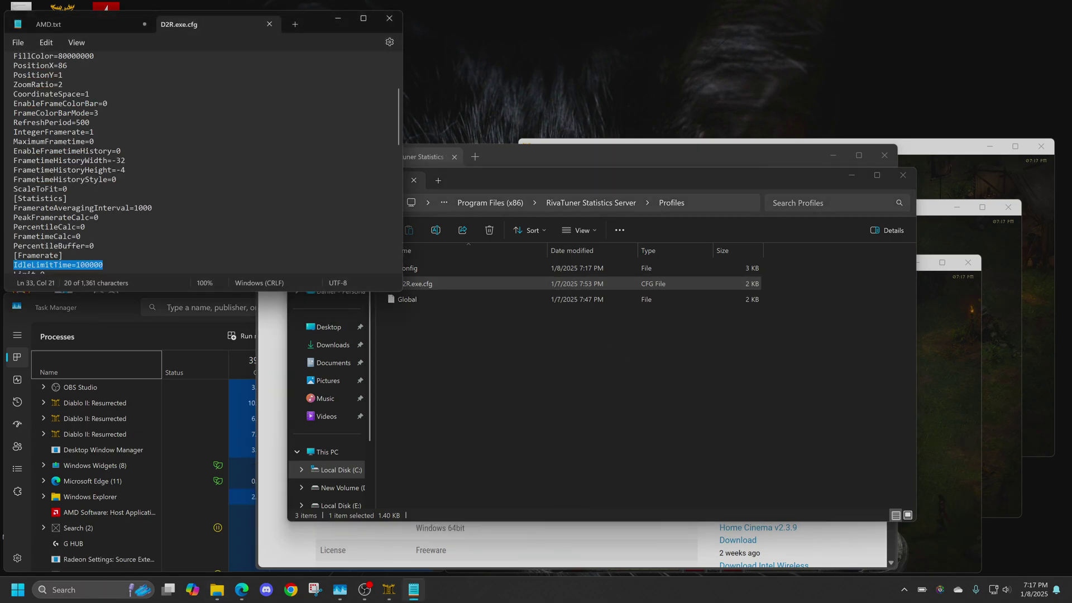
scroll(201, 162, "down", 1)
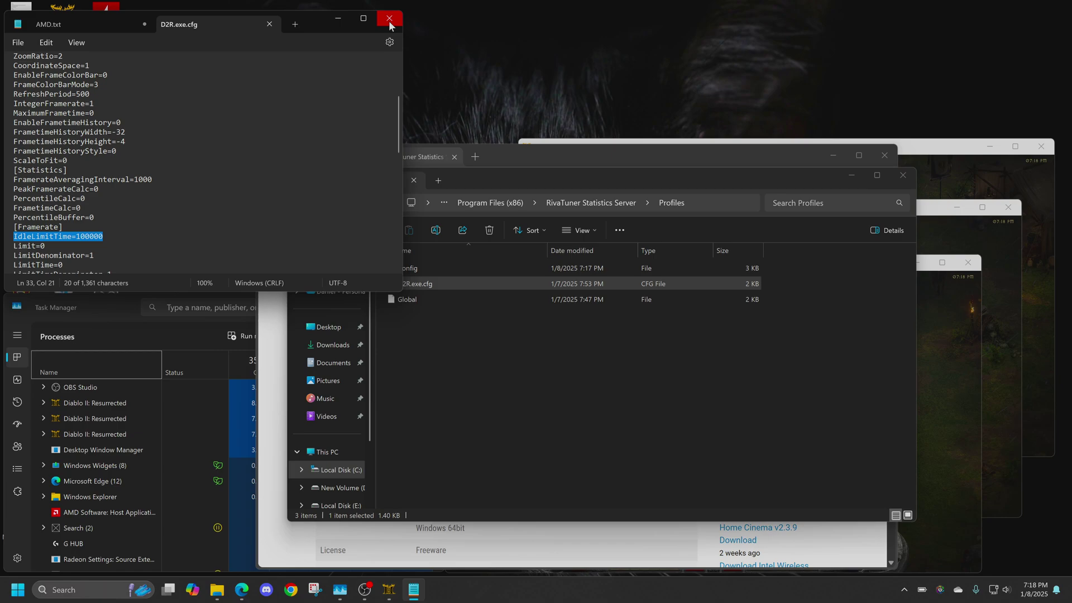
Relaunch RTSS.exe from the RivaTuner Statistics Server folder and bring up its window from the tray
left_click(113, 23)
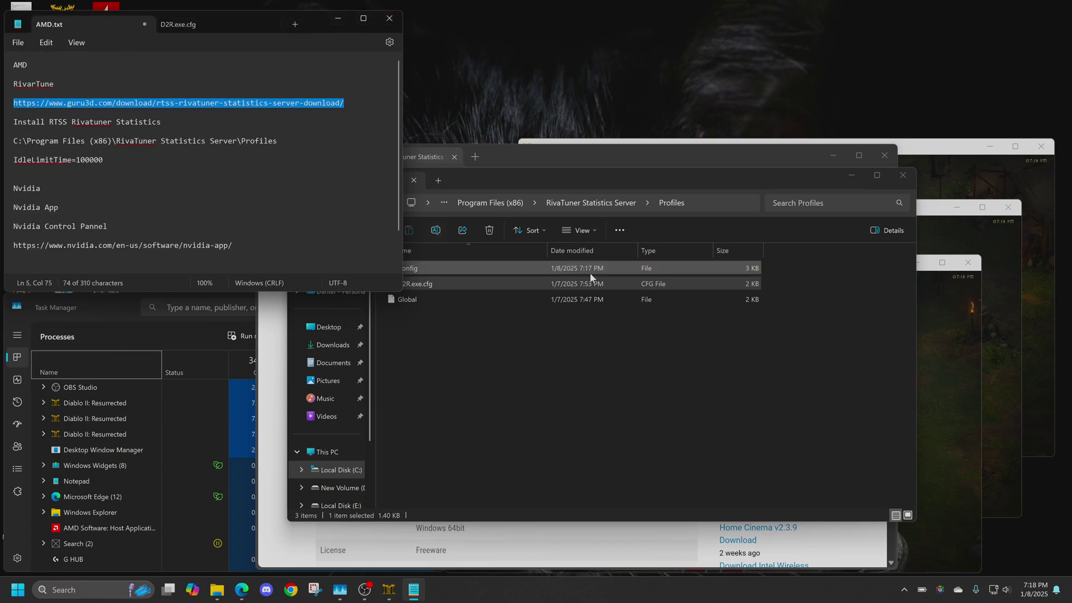
left_click(683, 177)
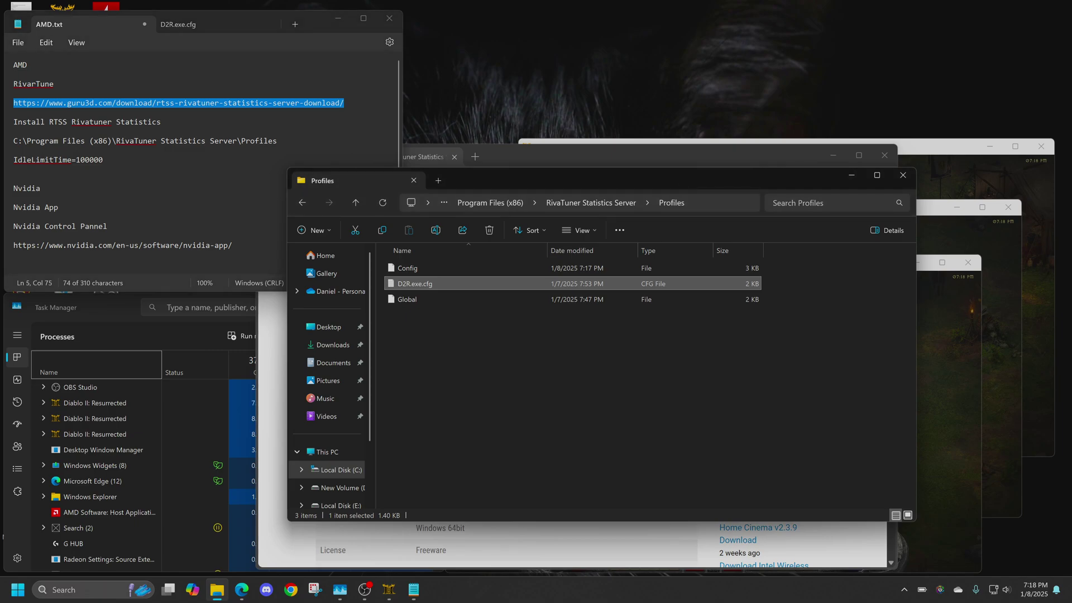
left_click(303, 202)
scroll(473, 433, "down", 3)
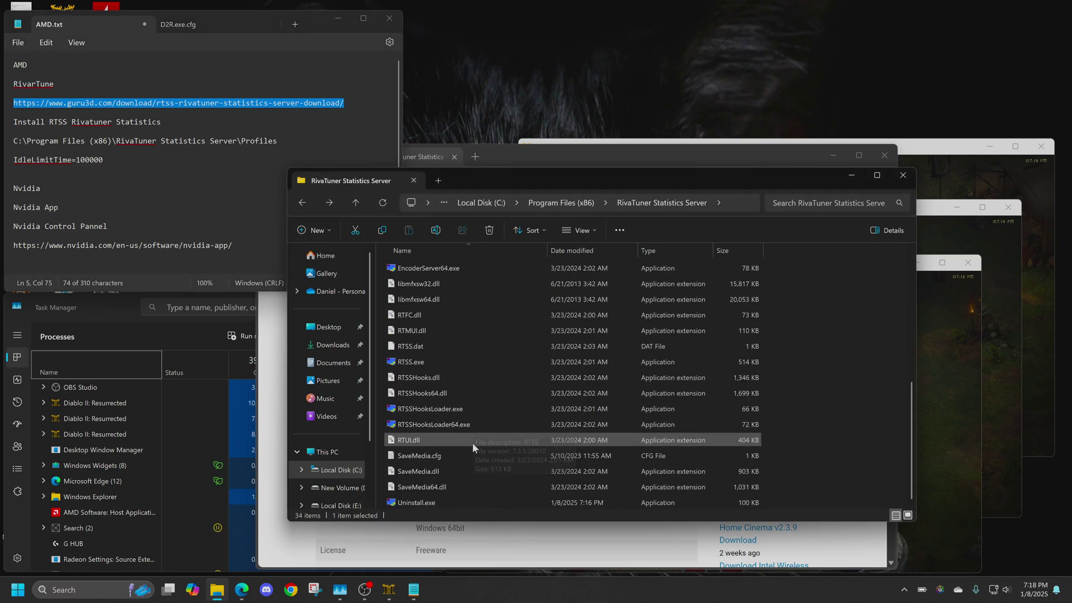
left_click(411, 367)
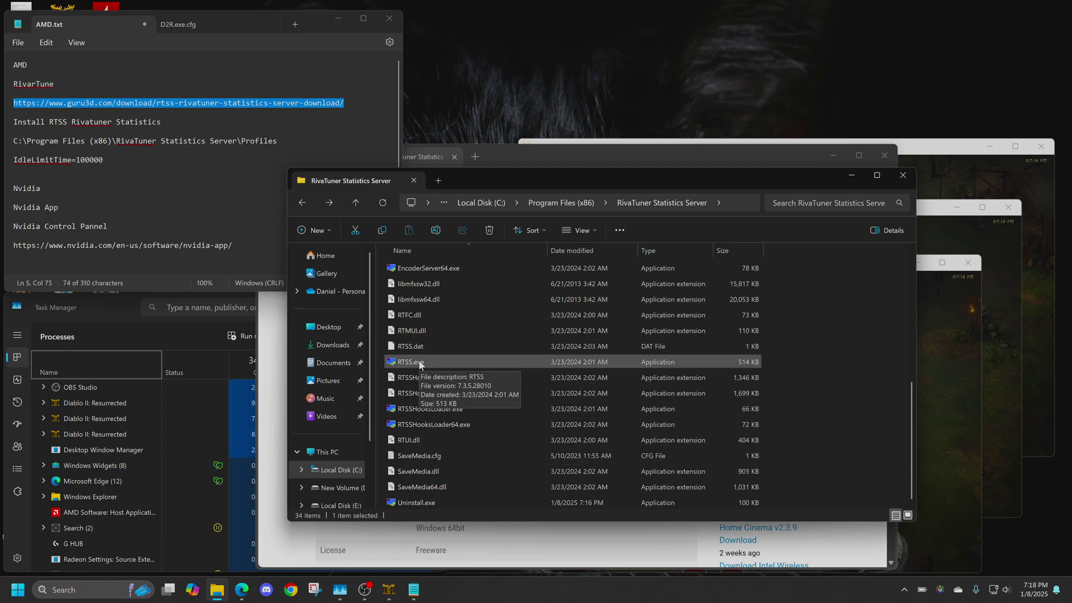
left_click(421, 364)
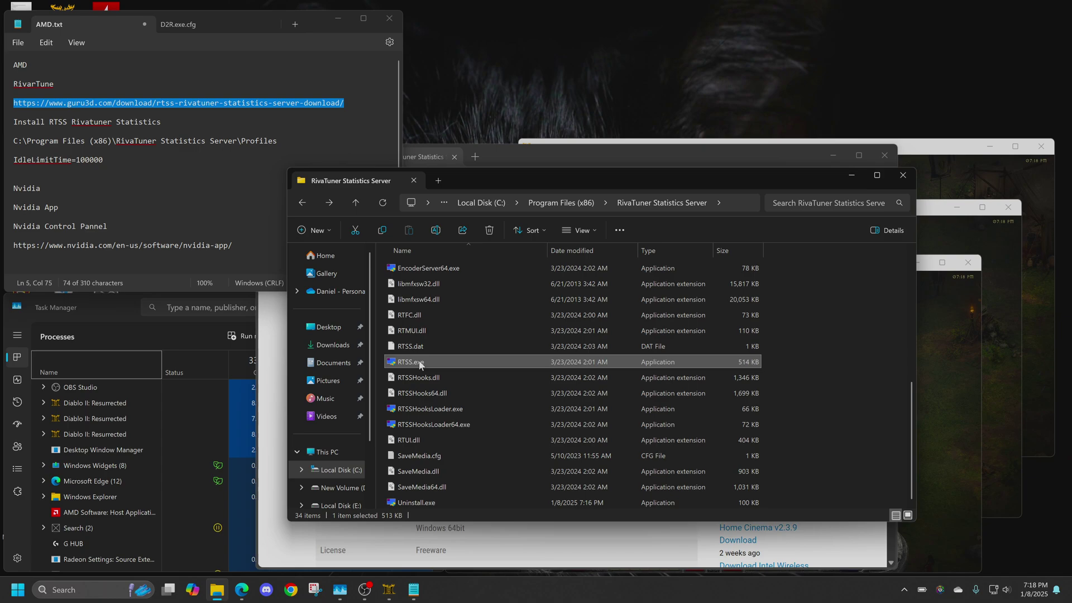
left_click(904, 589)
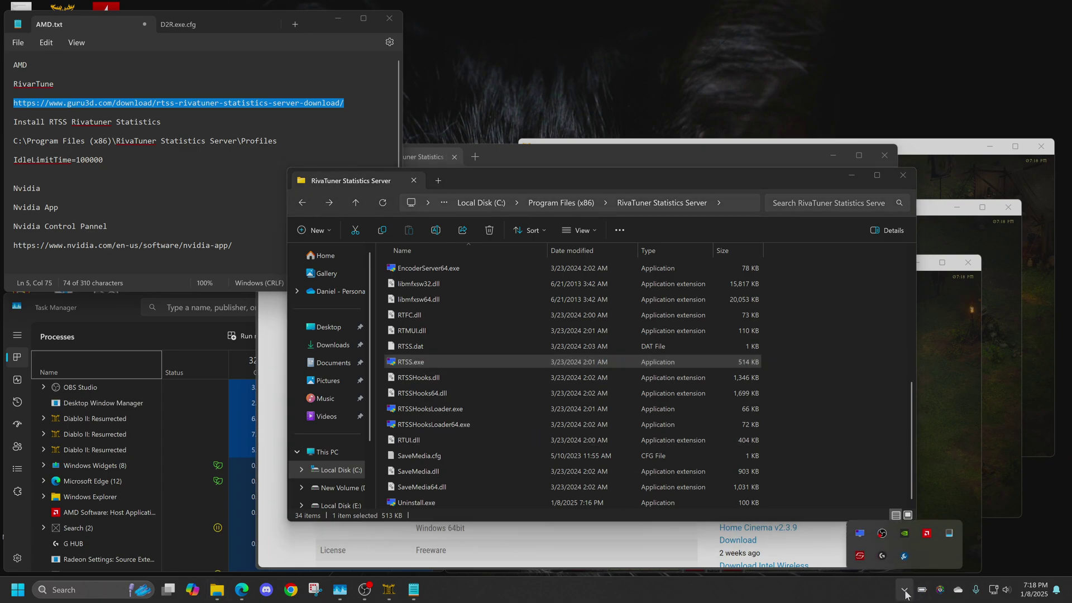
left_click(860, 534)
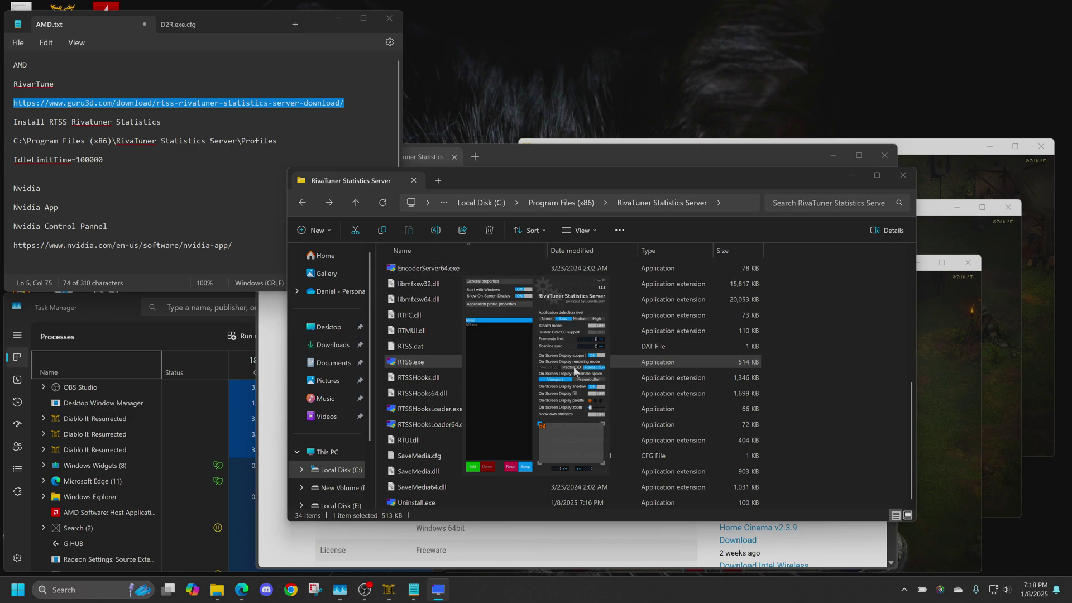
Minimize Explorer and Edge, close the RTSS window, and focus the ACC 1 Diablo II window
left_click(851, 176)
left_click(833, 151)
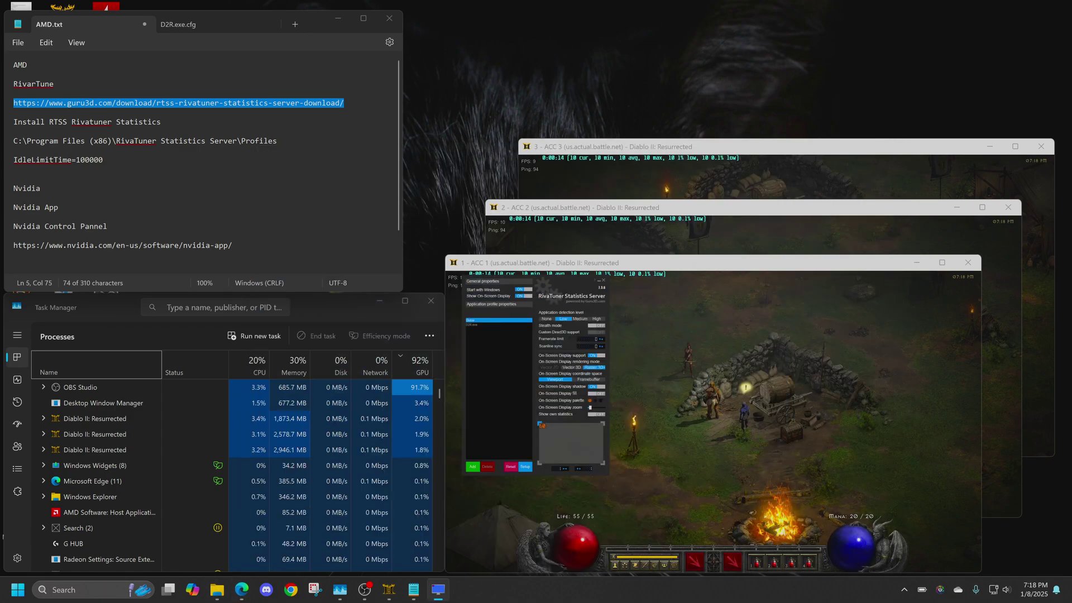
left_click(597, 280)
left_click(511, 310)
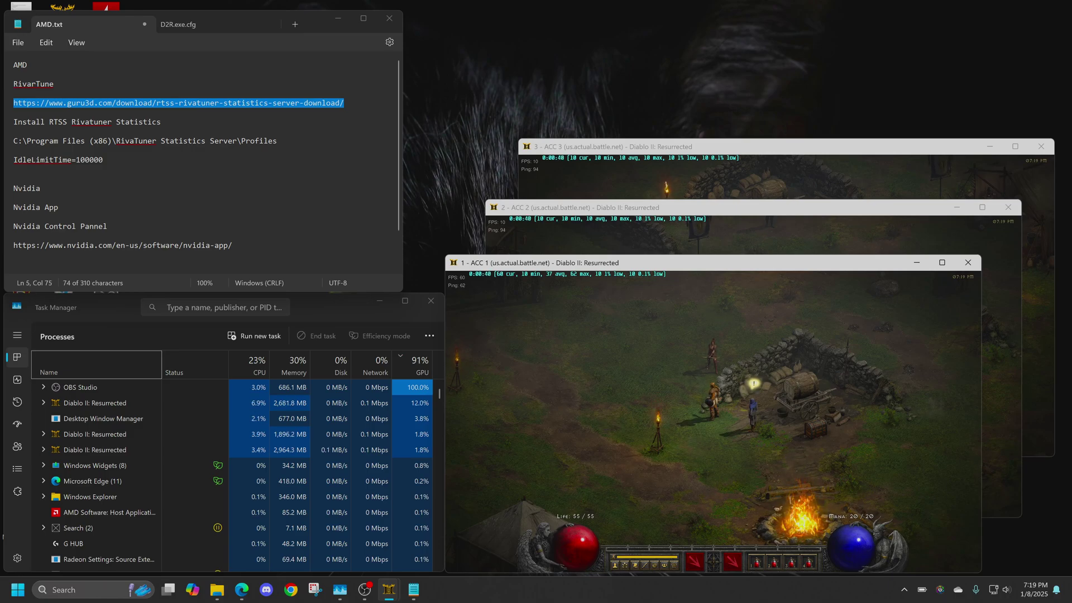
Copy the nvidia-app download link from line 20 of the notes
left_click(905, 590)
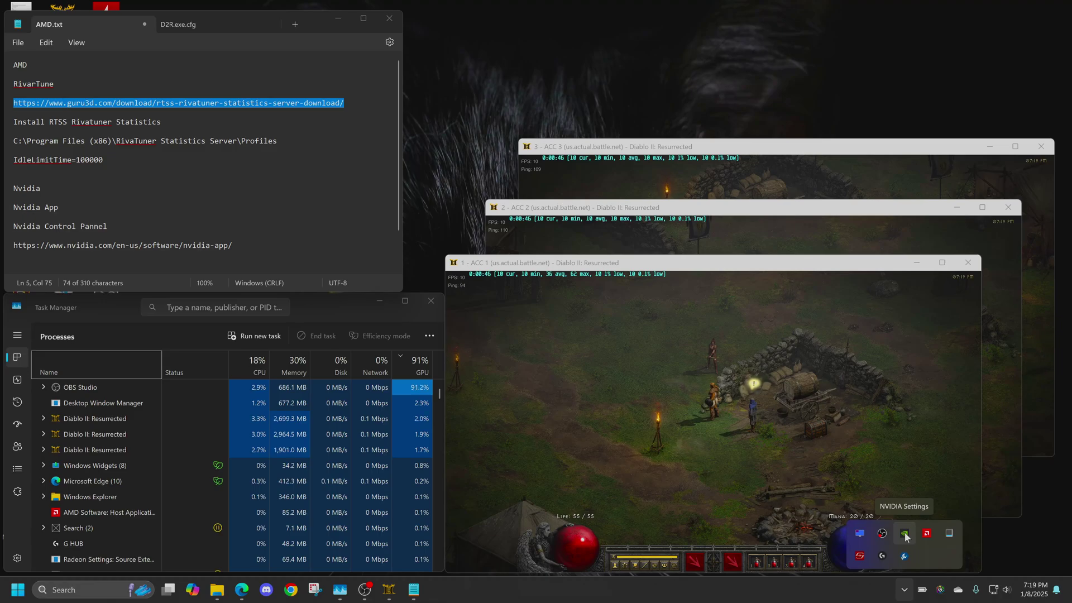
right_click(904, 535)
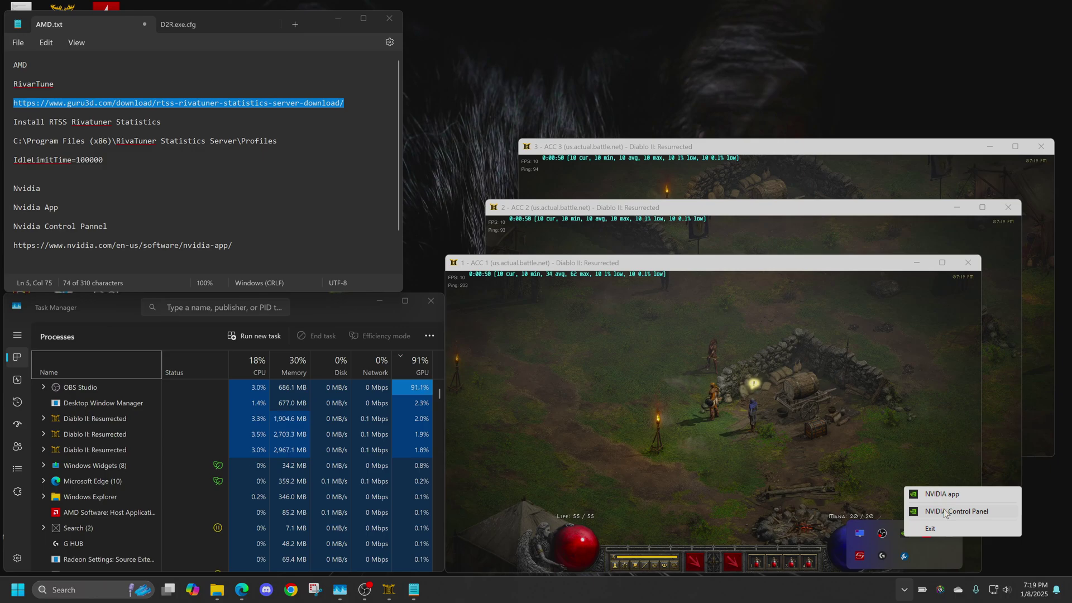
left_click(234, 246)
left_click_drag(234, 246, 13, 246)
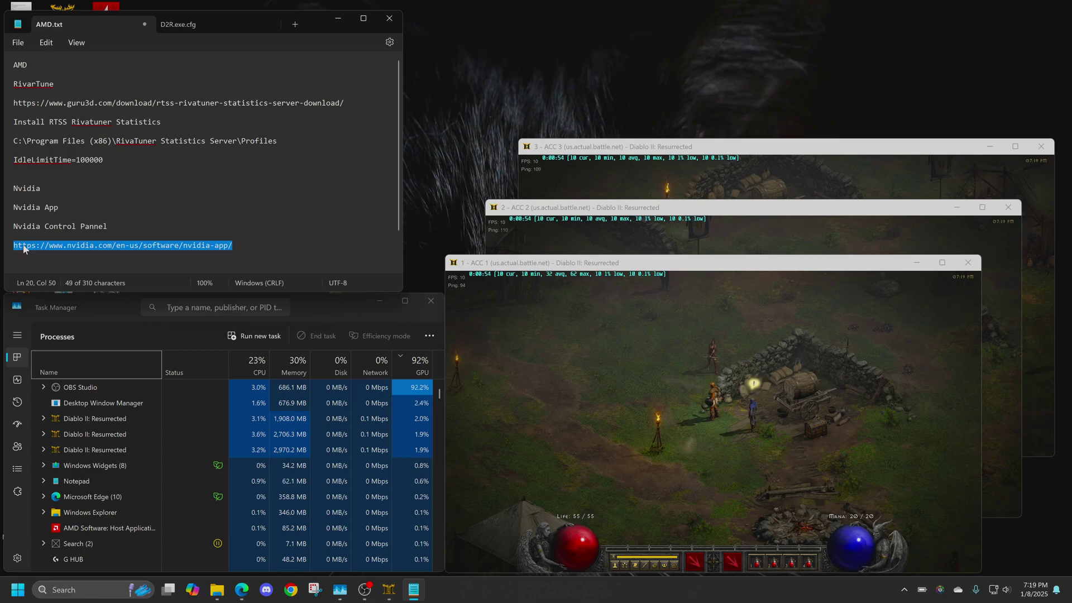
right_click(24, 249)
left_click(58, 304)
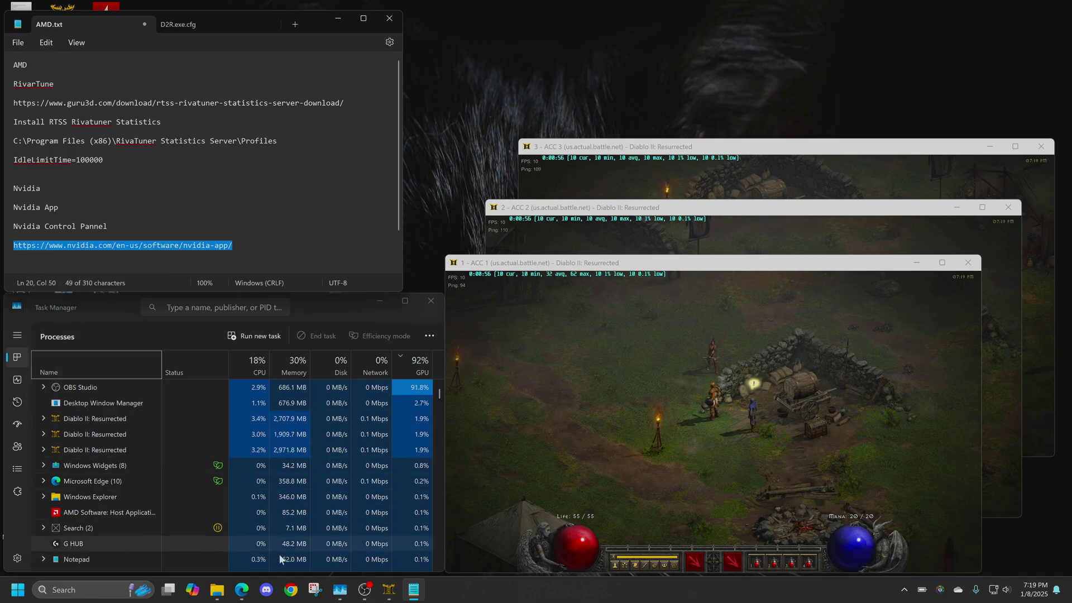
Load the NVIDIA App download page in a new Edge tab, then close Edge
left_click(242, 590)
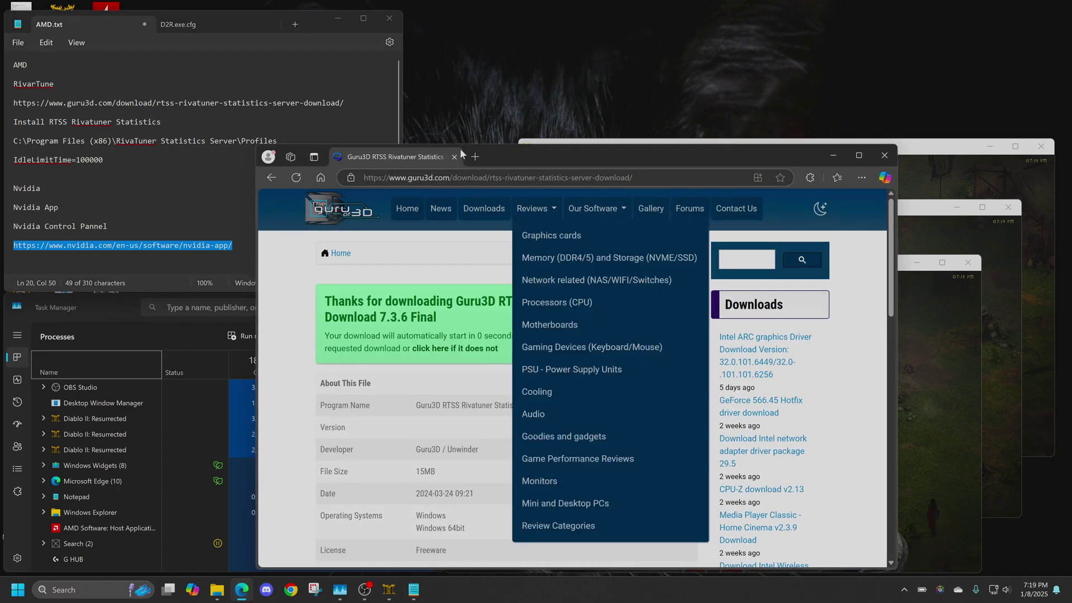
left_click(476, 157)
right_click(487, 178)
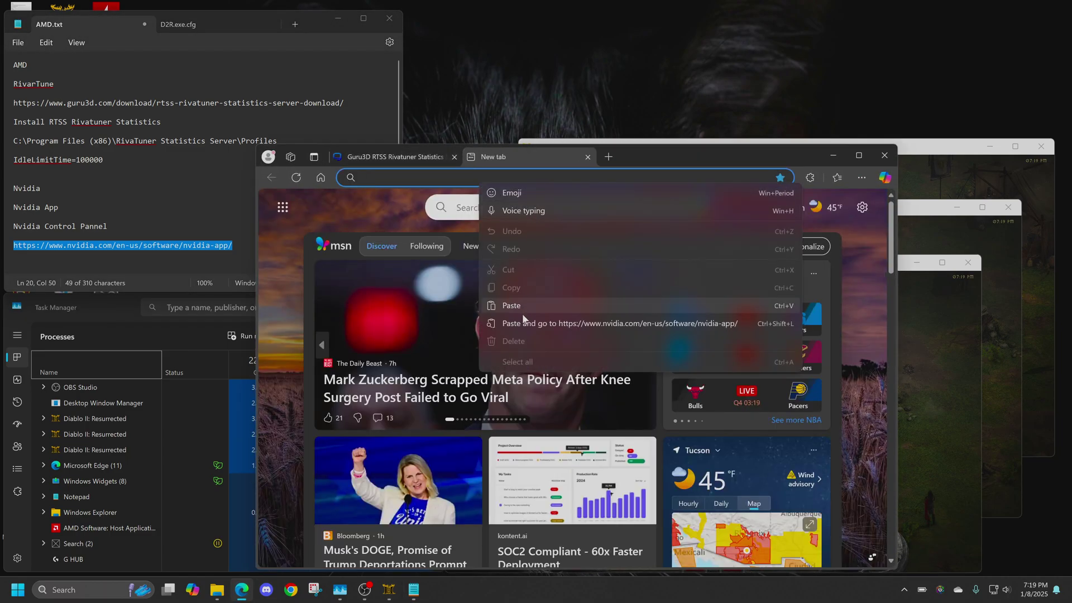
left_click(654, 324)
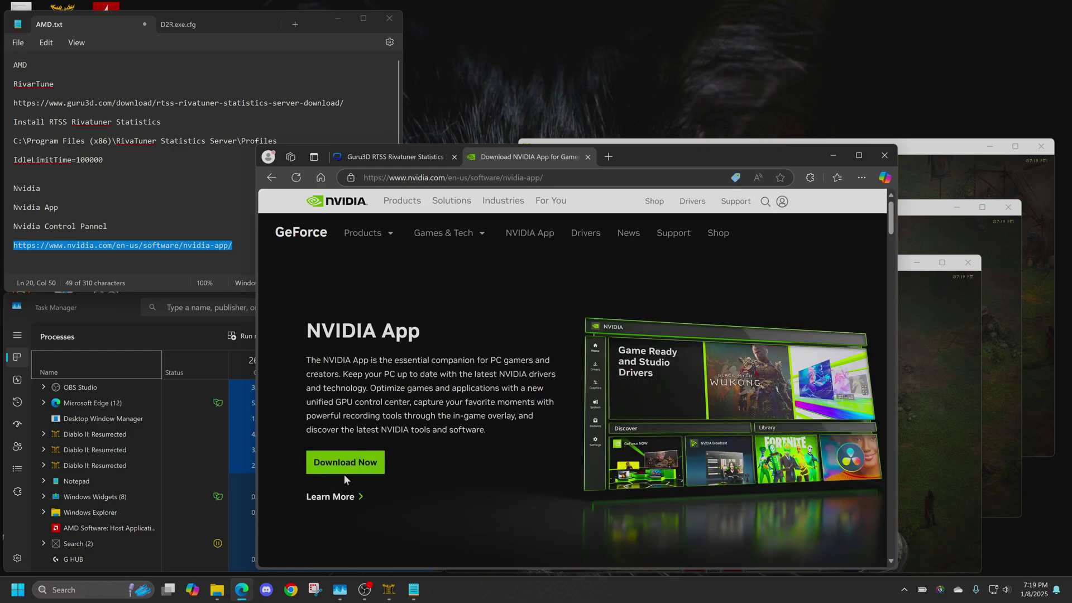
left_click(884, 157)
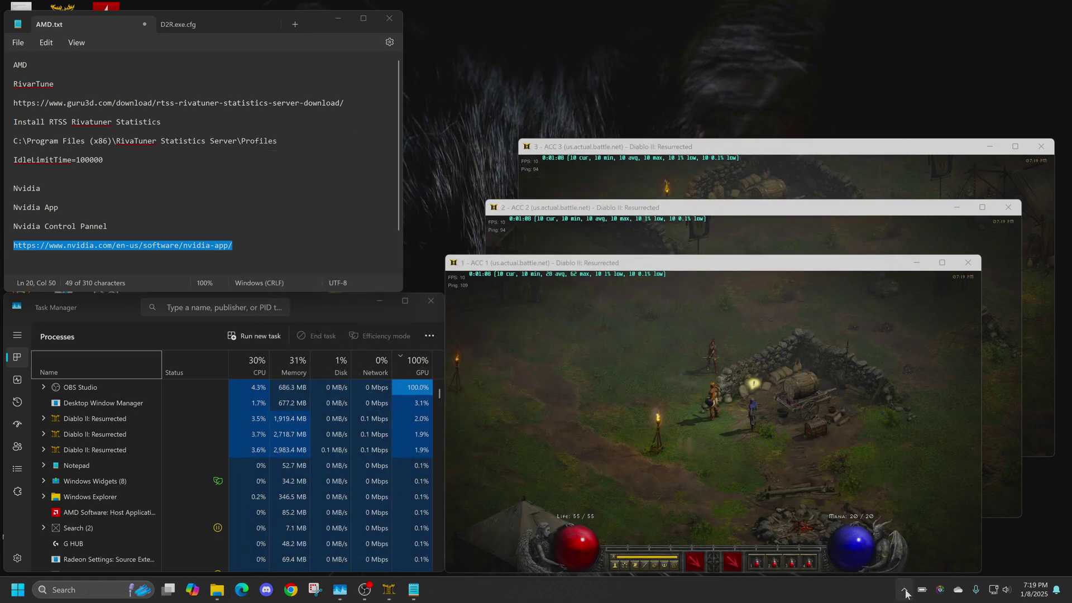
Launch NVIDIA Control Panel from its tray icon
left_click(905, 591)
right_click(906, 535)
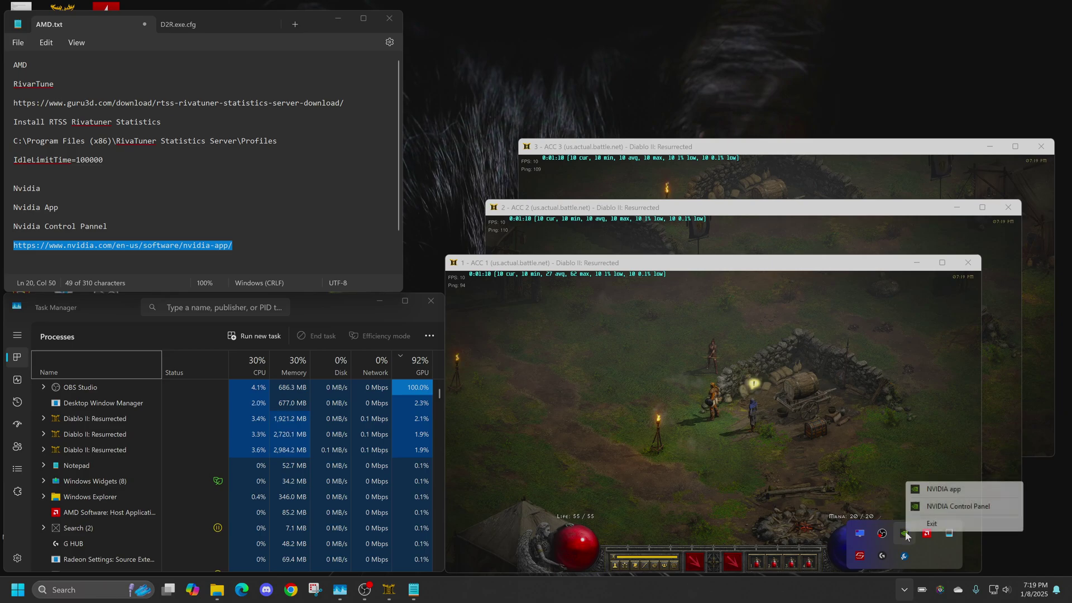
left_click(956, 507)
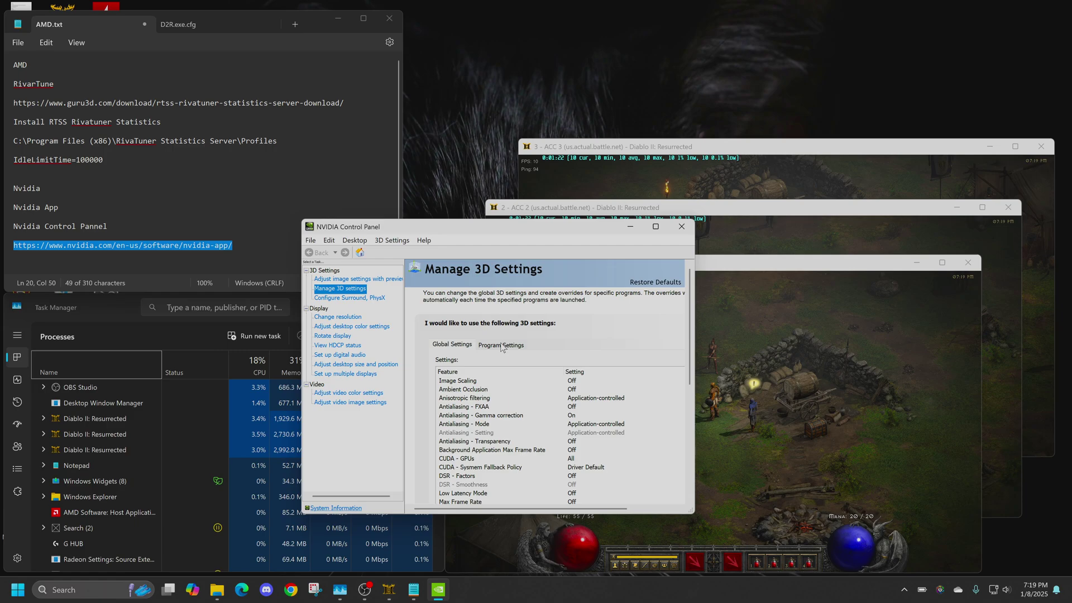
Select Diablo 2 Resurrected (d2r.exe) under Program Settings in Manage 3D Settings, cancelling the Add dialog
left_click(502, 346)
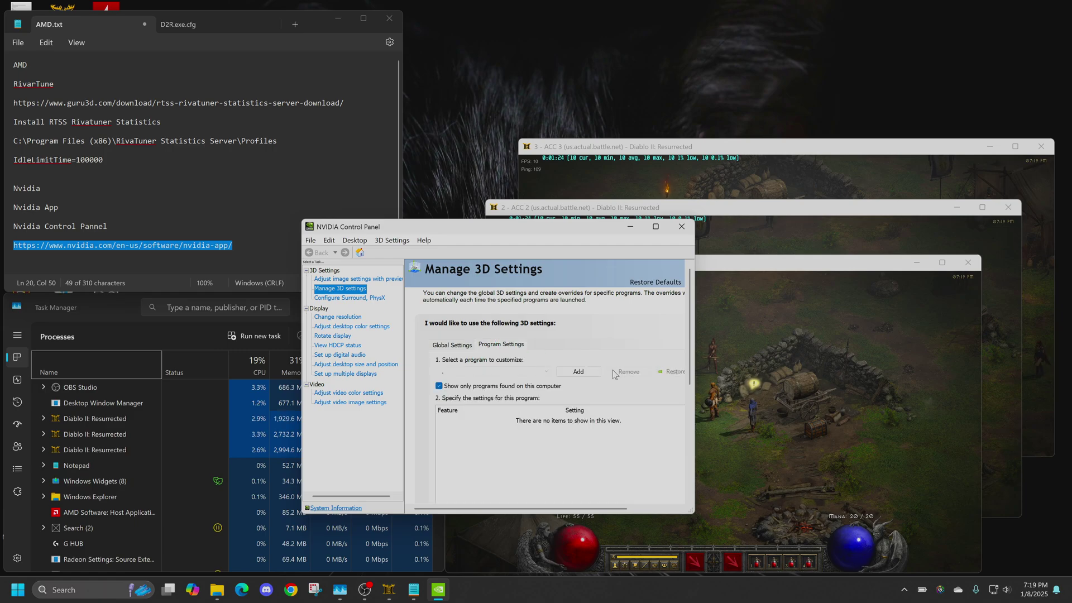
left_click(547, 378)
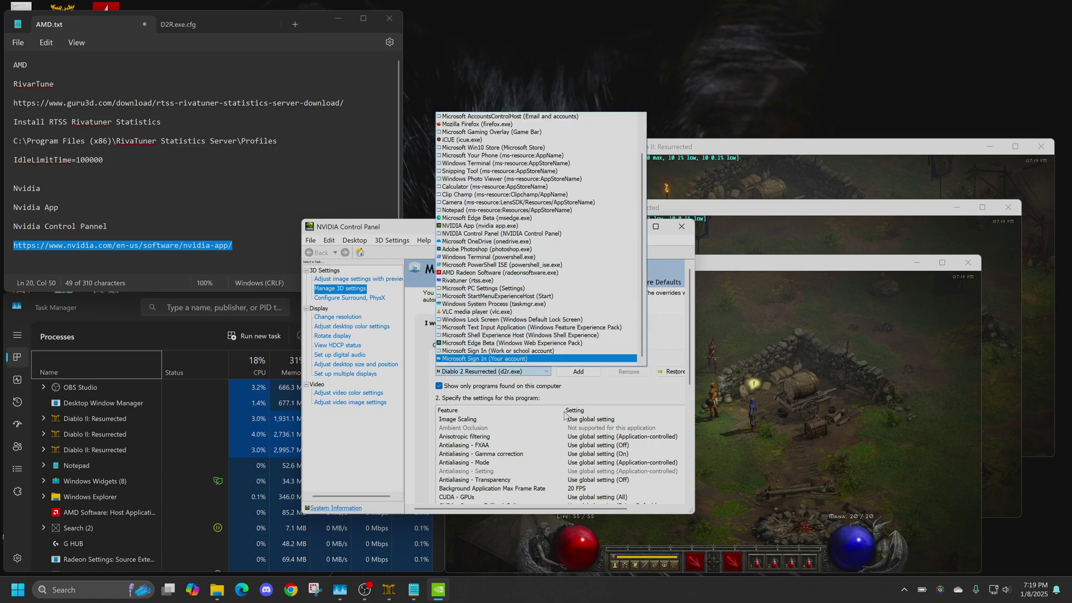
left_click(576, 372)
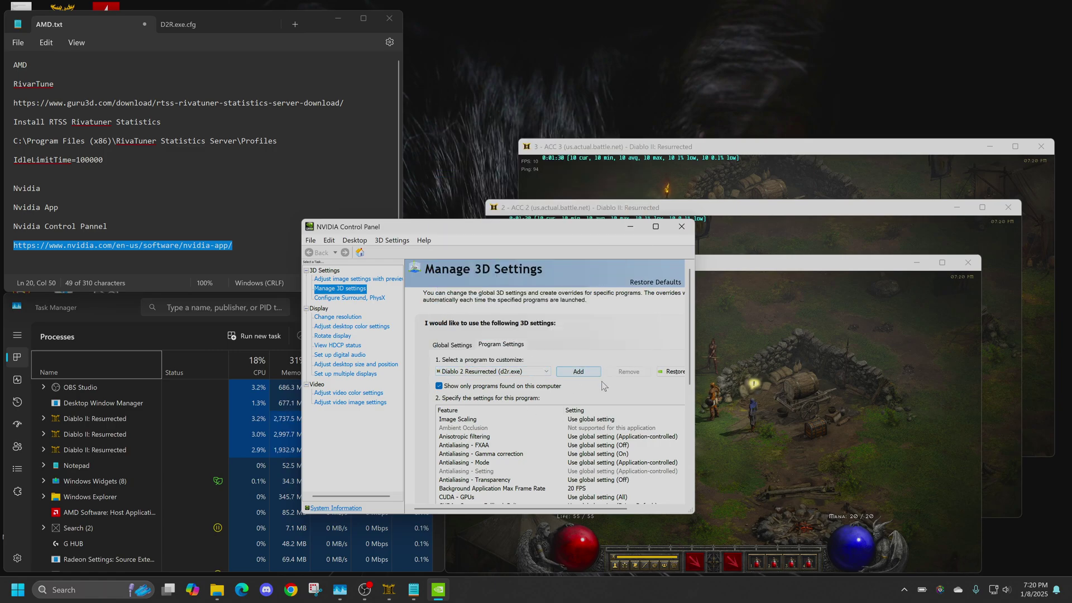
left_click(581, 373)
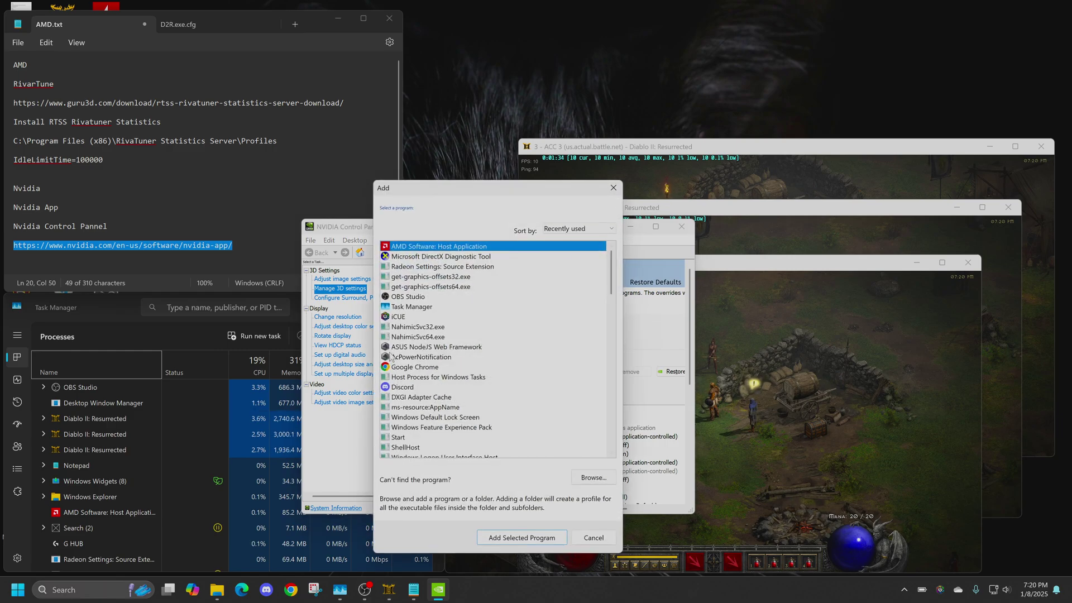
scroll(469, 293, "down", 15)
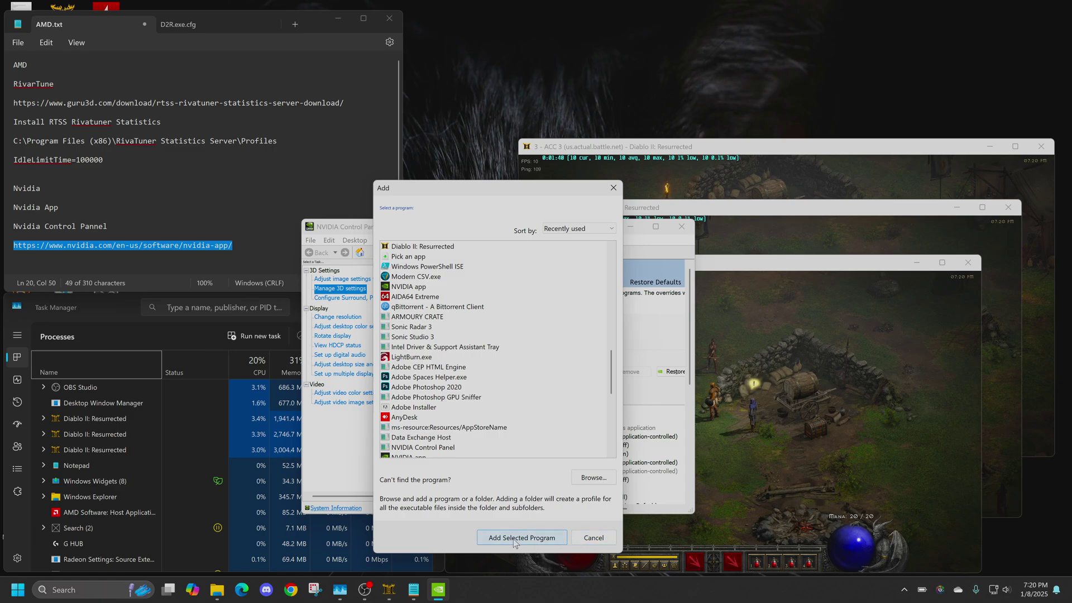
left_click(593, 538)
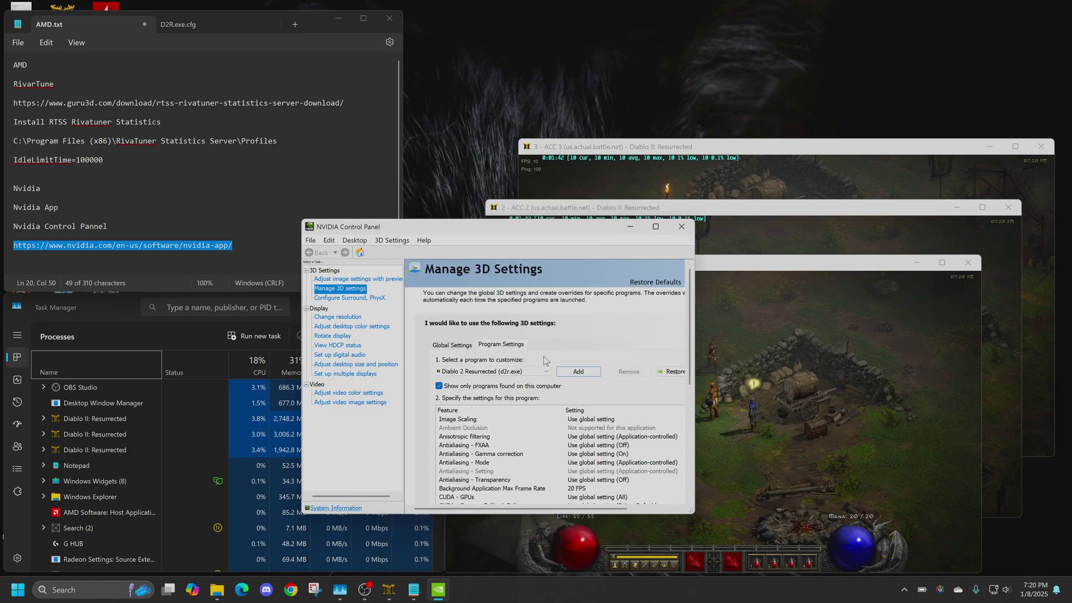
For Diablo 2 Resurrected, open Background Application Max Frame Rate, On at 20 FPS
left_click(504, 371)
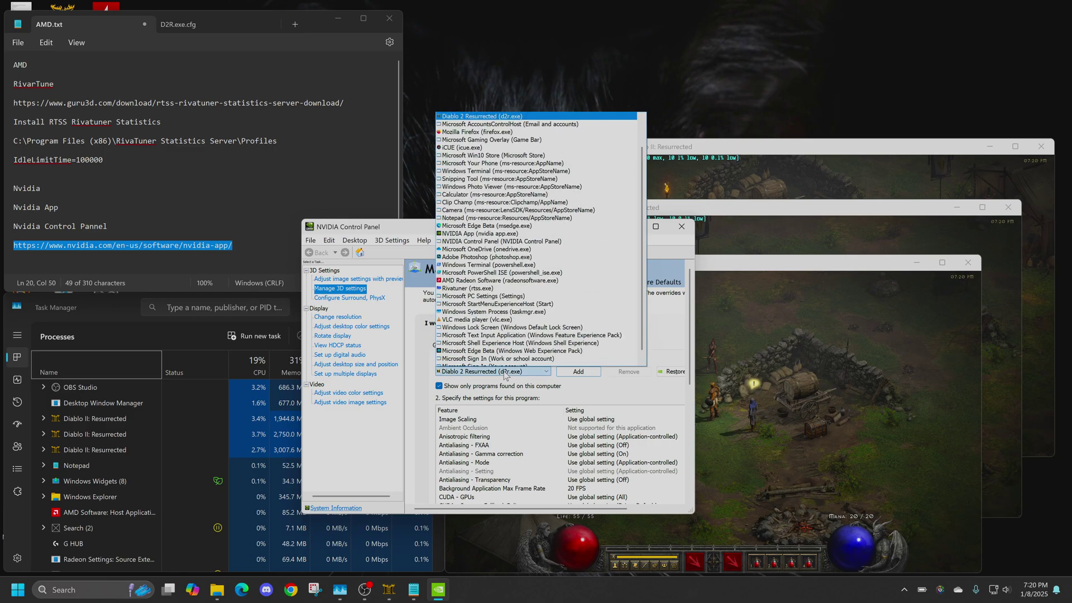
left_click(506, 373)
scroll(643, 458, "down", 2)
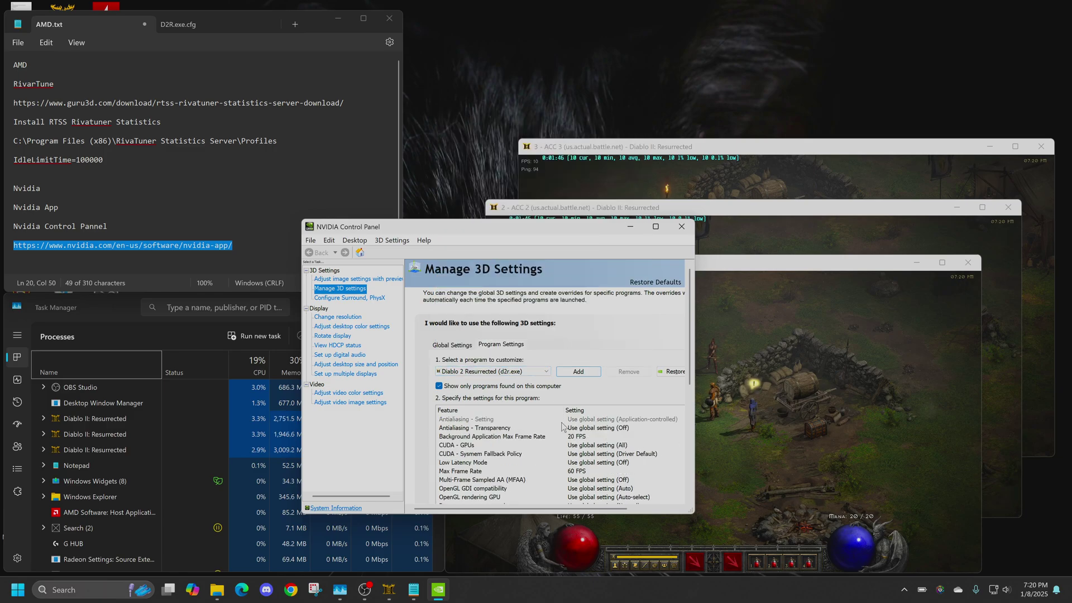
scroll(661, 466, "down", 1)
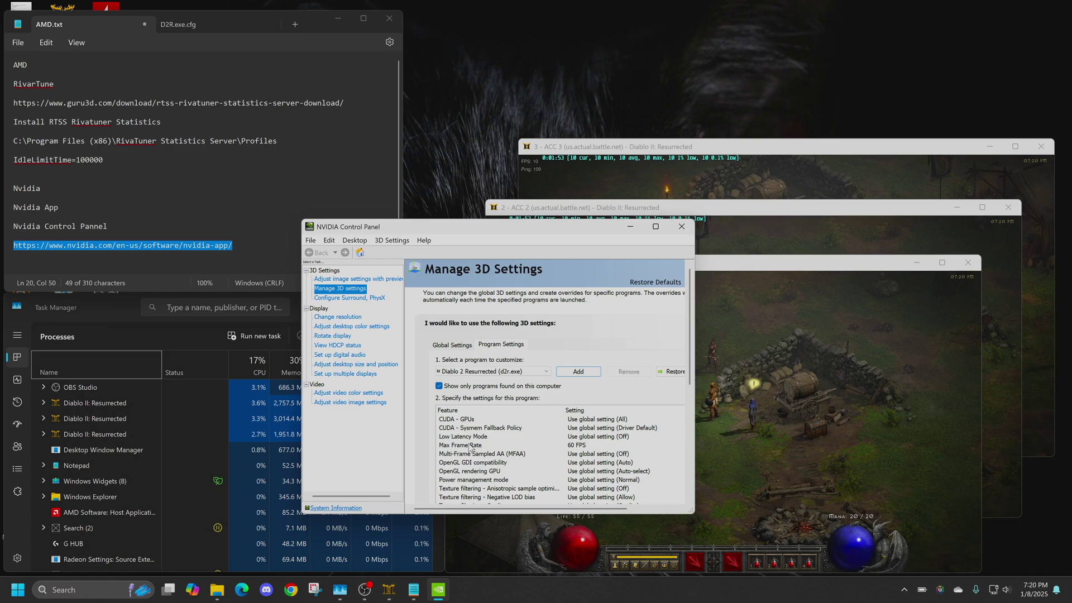
left_click(470, 447)
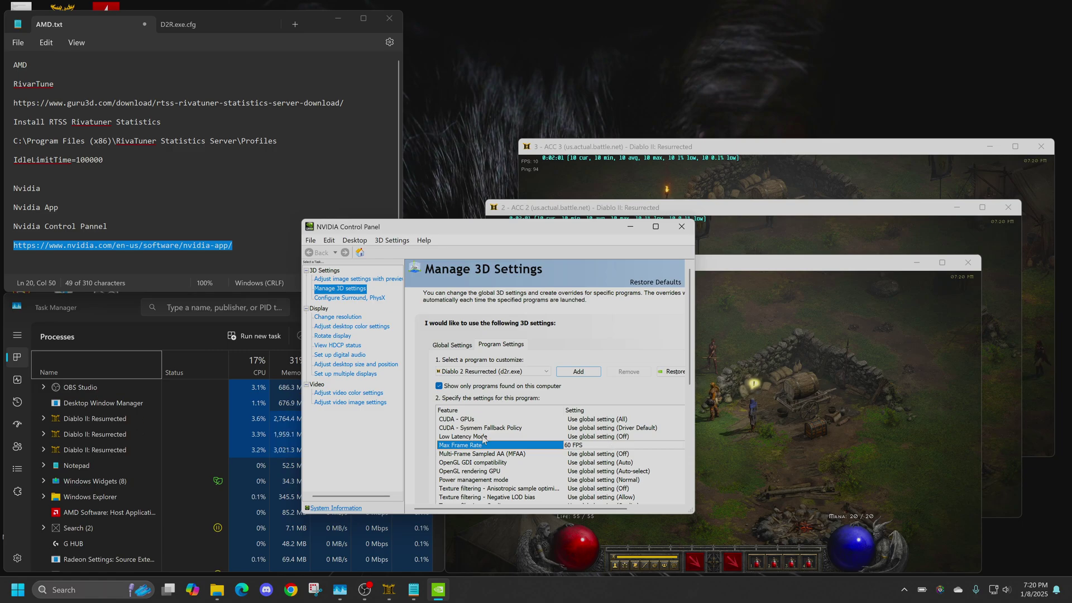
scroll(484, 439, "up", 1)
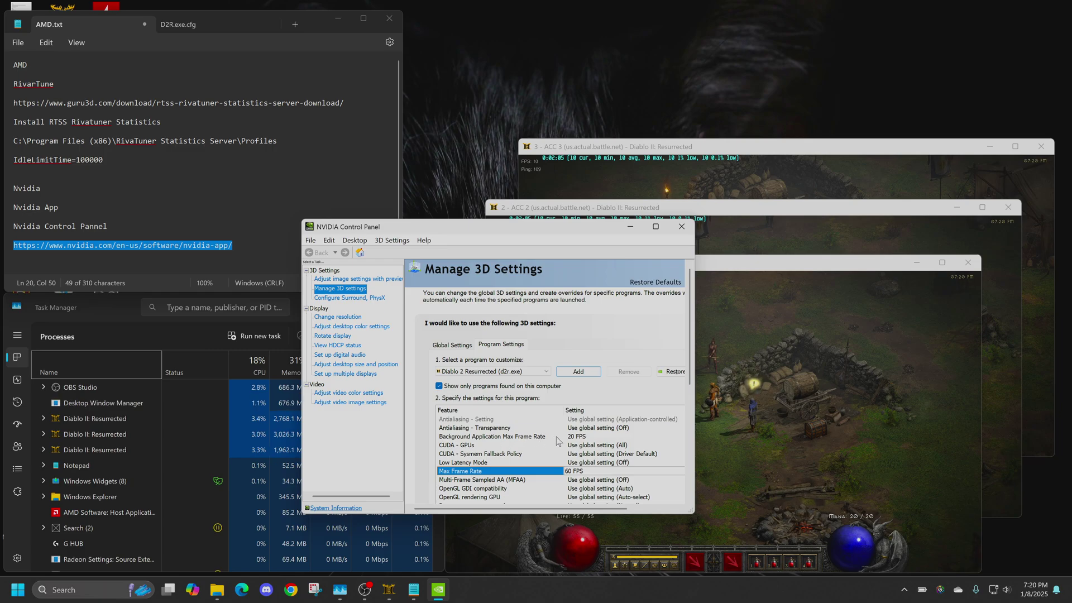
left_click(586, 437)
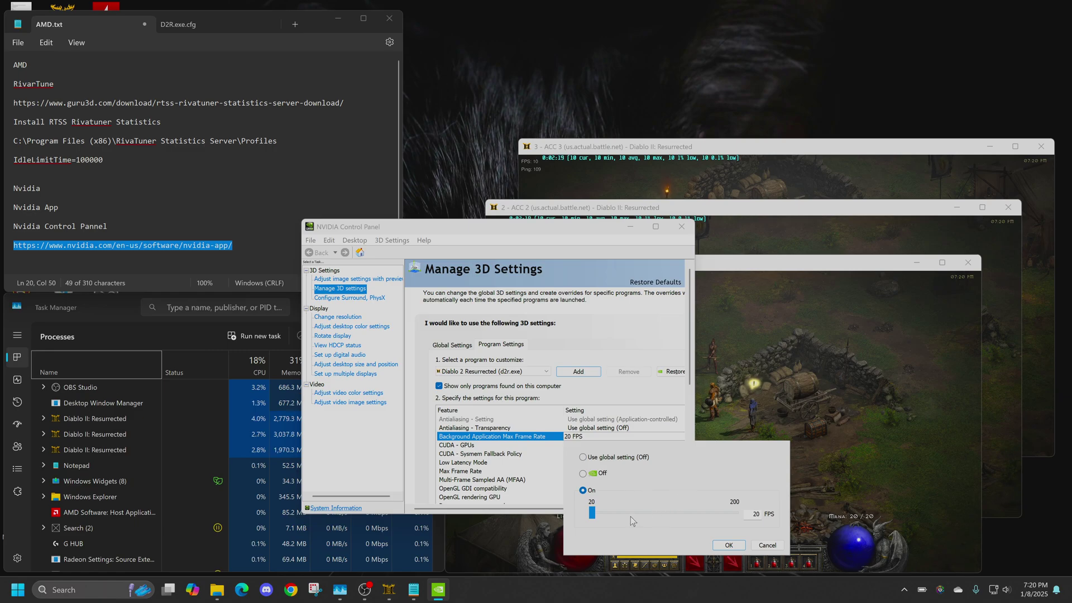
Confirm the 20 FPS background frame-rate limit for Diablo 2 Resurrected and close NVIDIA Control Panel
left_click(728, 545)
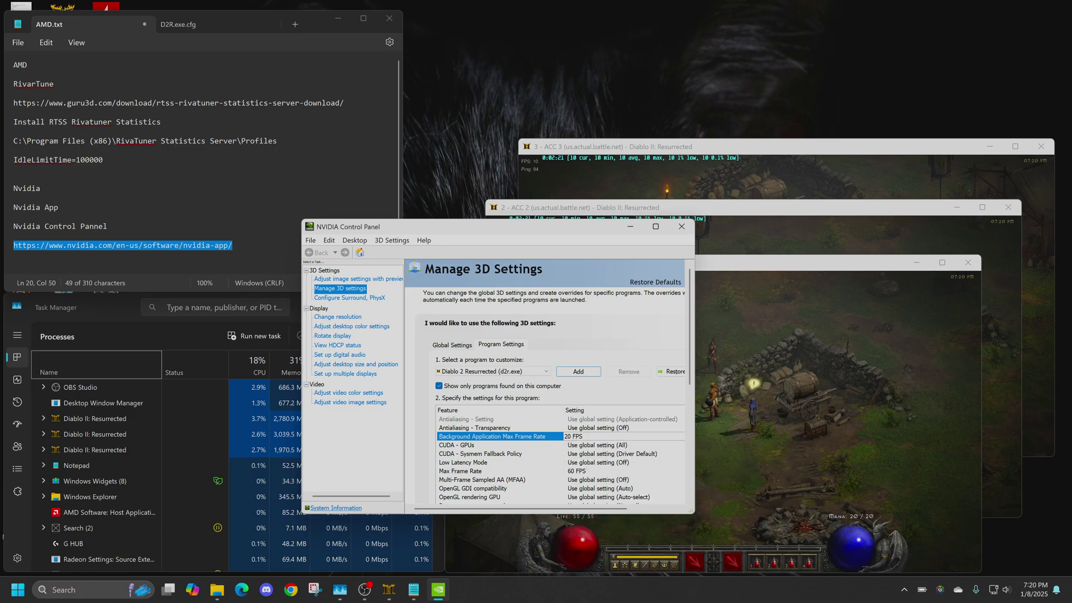
left_click(679, 228)
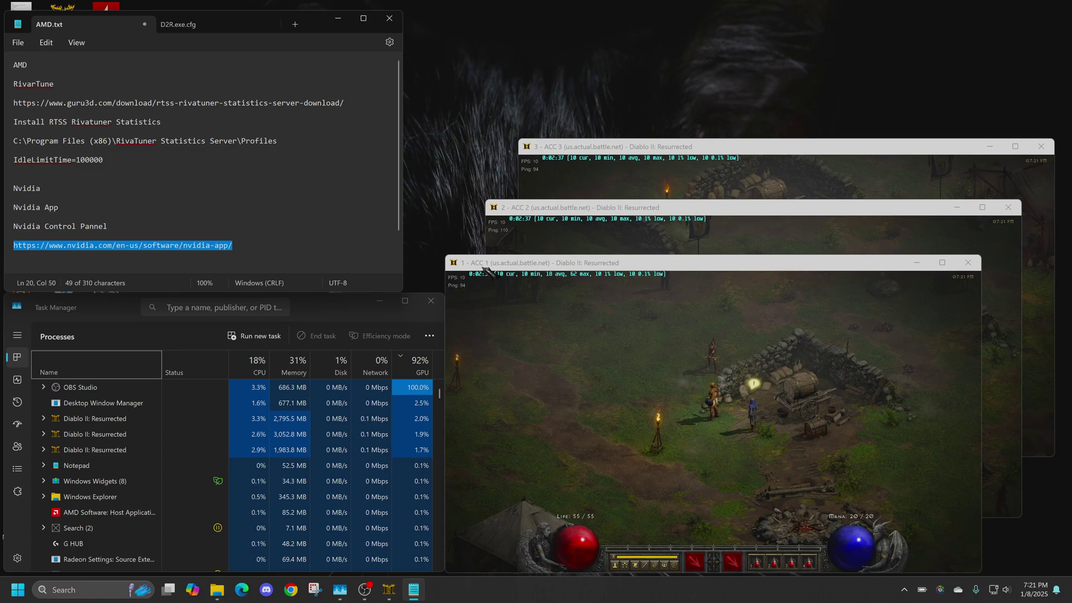
Walk the character through camp in the first Diablo window, then shut down RivaTuner Statistics Server
left_click(580, 366)
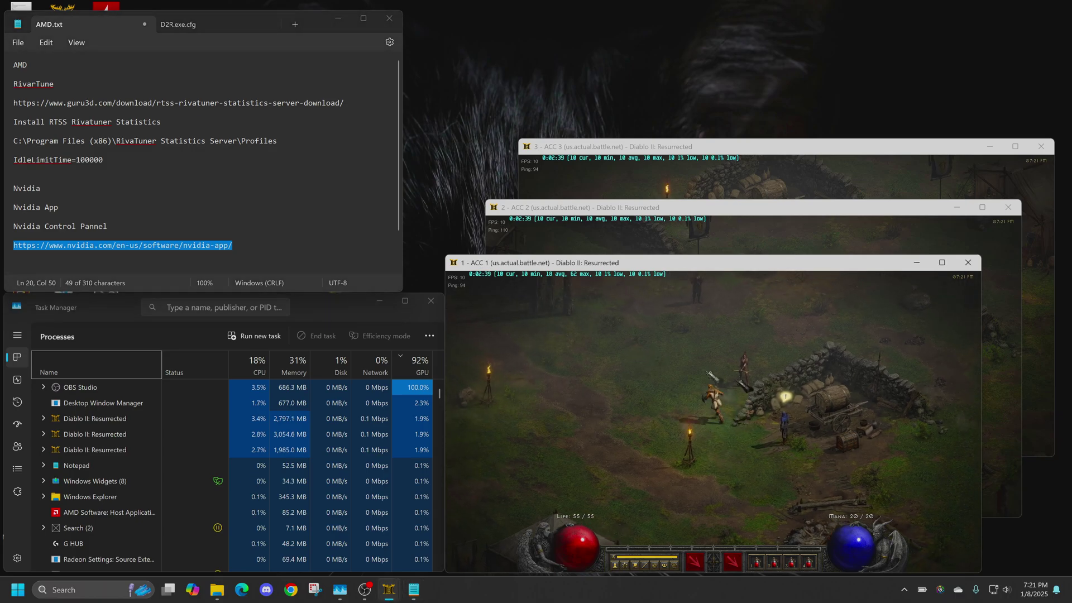
left_click(746, 453)
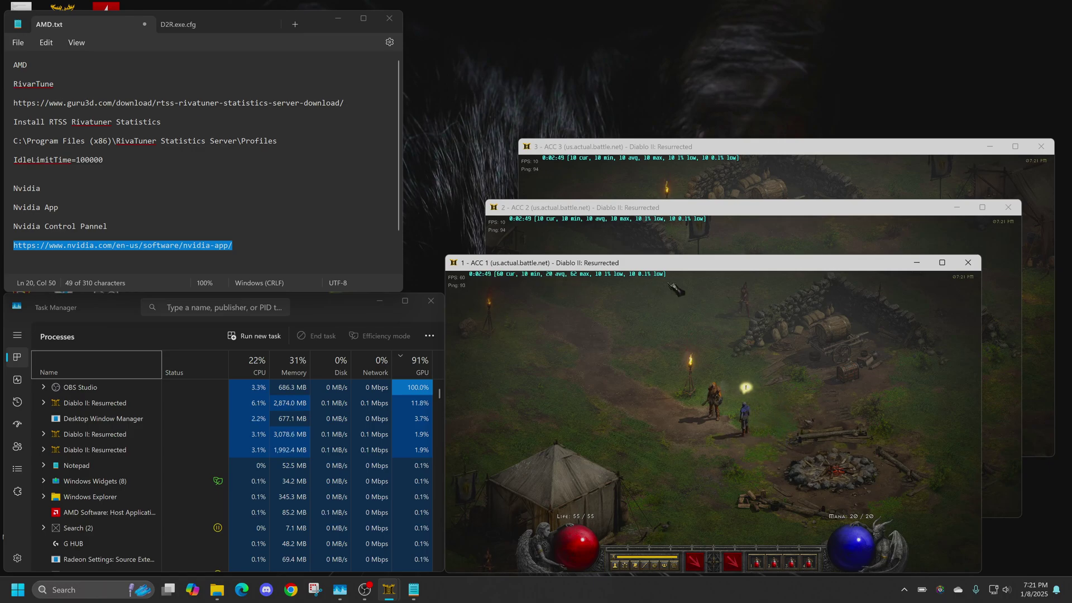
left_click(905, 590)
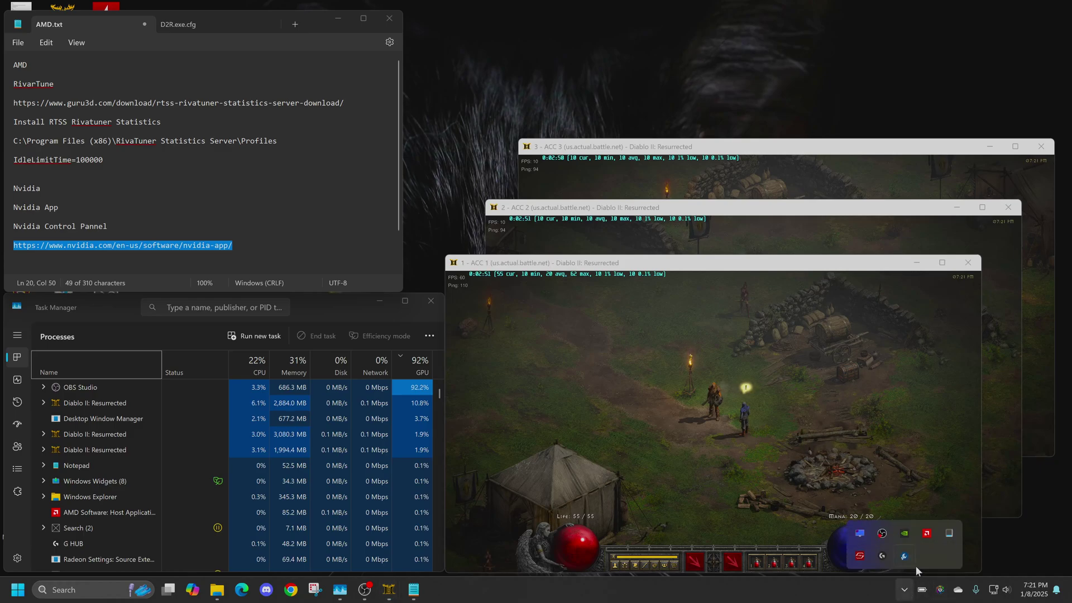
left_click(861, 536)
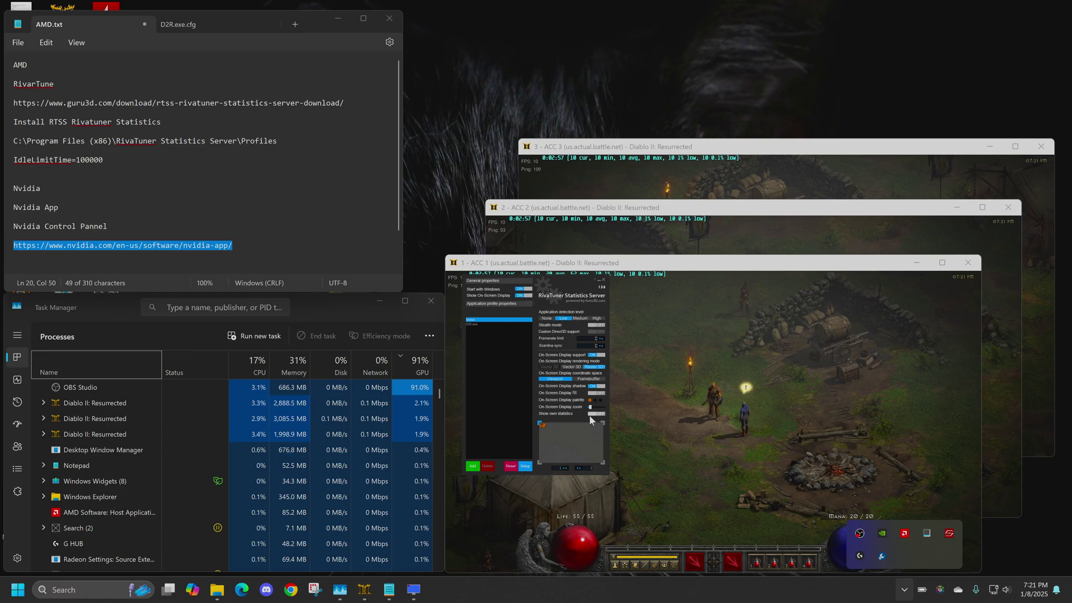
left_click(603, 279)
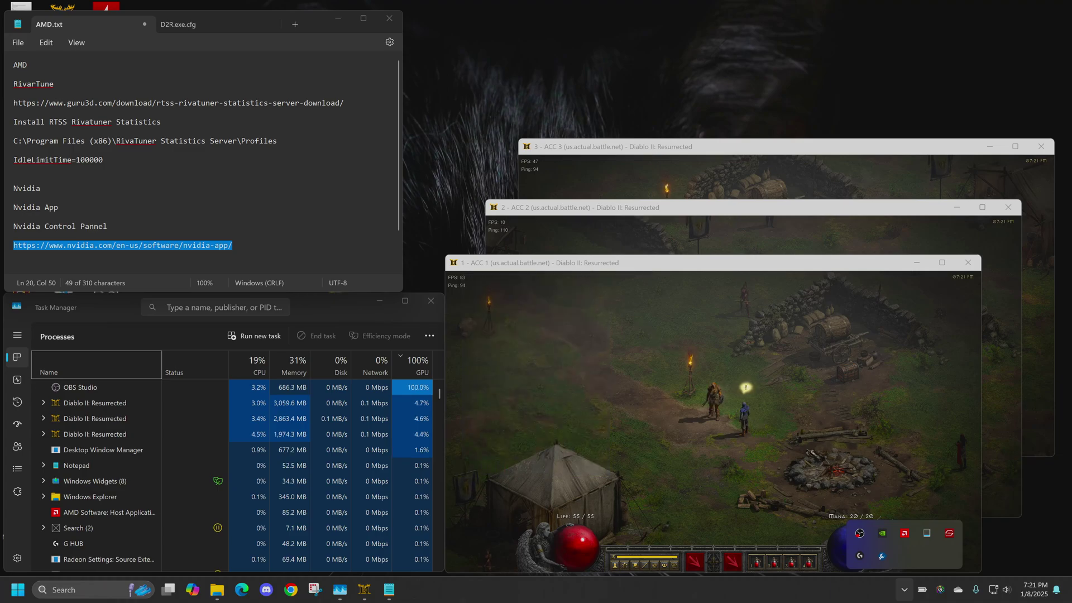